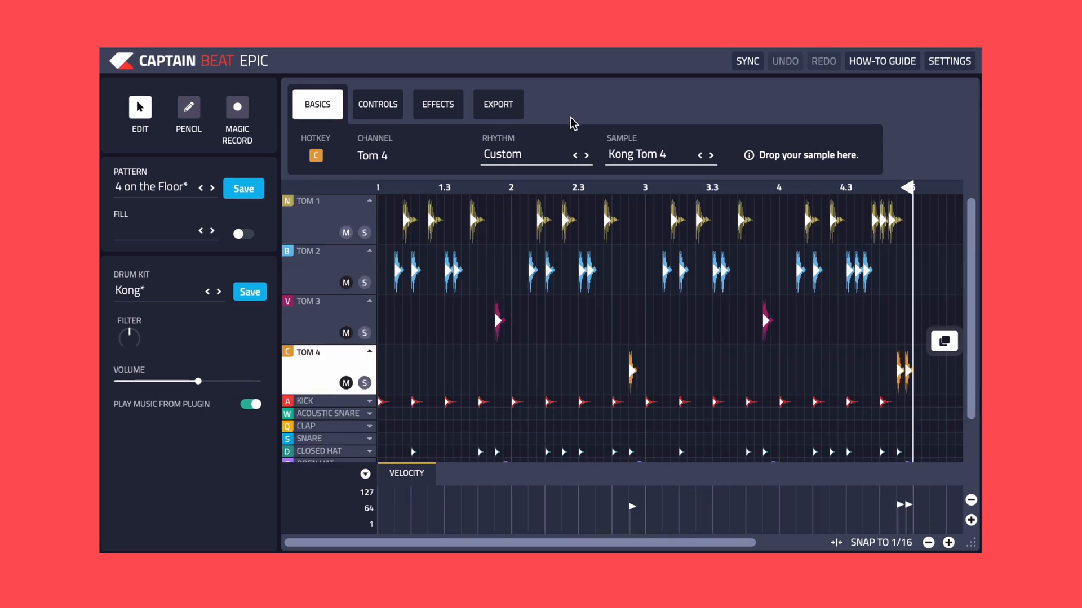
Set the Tom 1 channel's rhythm to the Conga preset
click(325, 219)
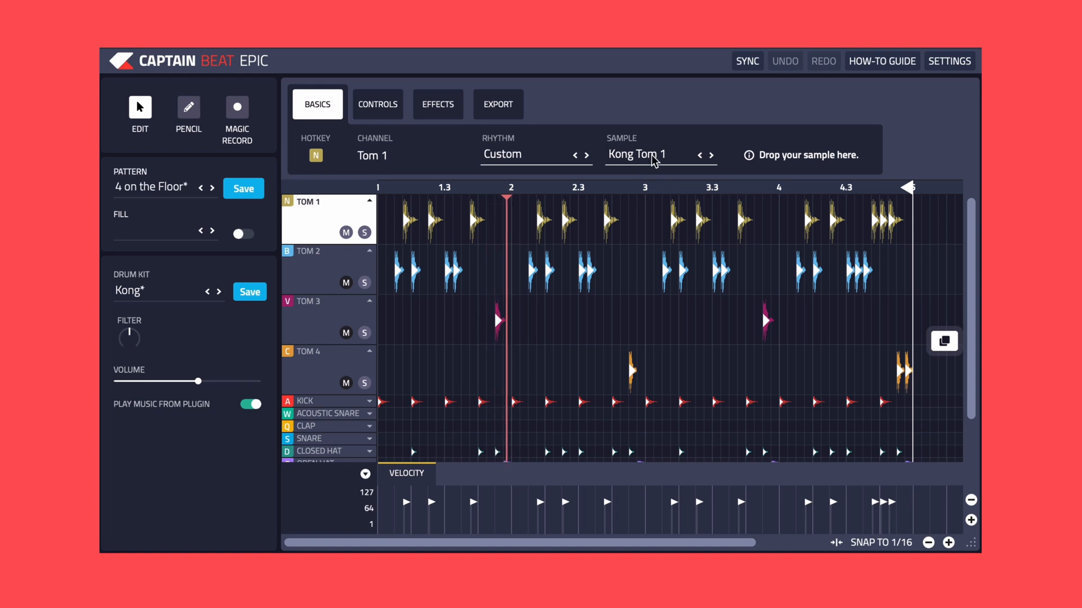
click(586, 156)
click(586, 156)
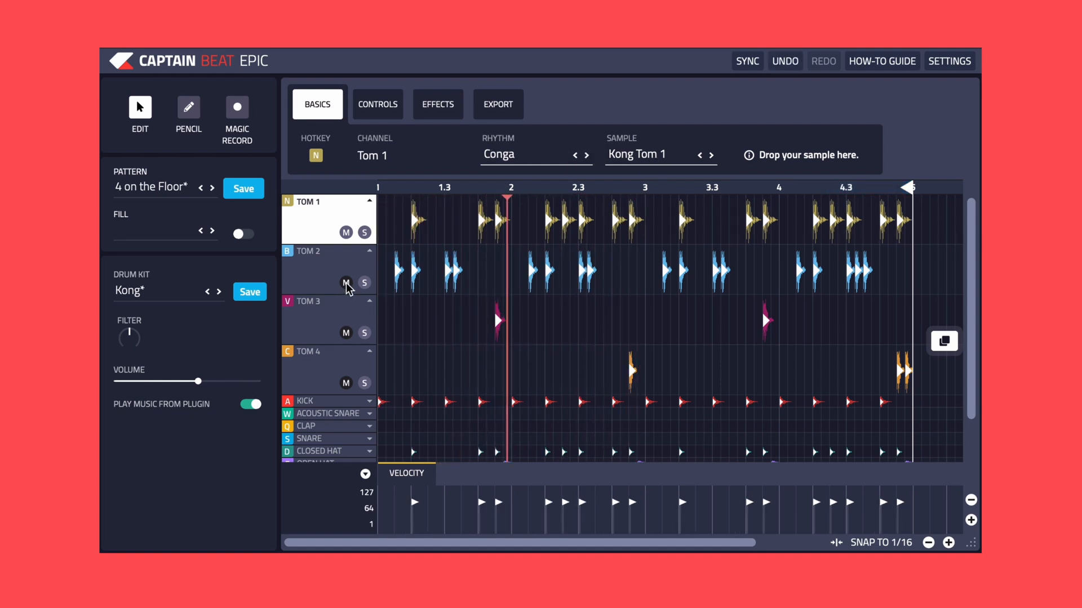
Step through the rhythm presets for the Tom 2 channel and set it to the Progressive Tech preset
click(314, 270)
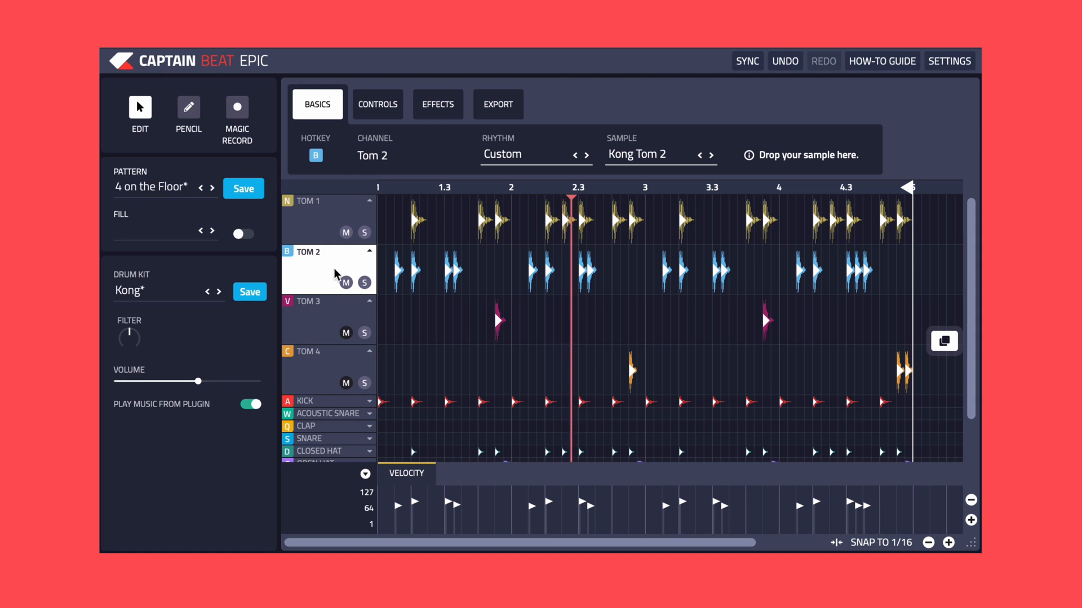
click(587, 156)
click(586, 156)
click(586, 156)
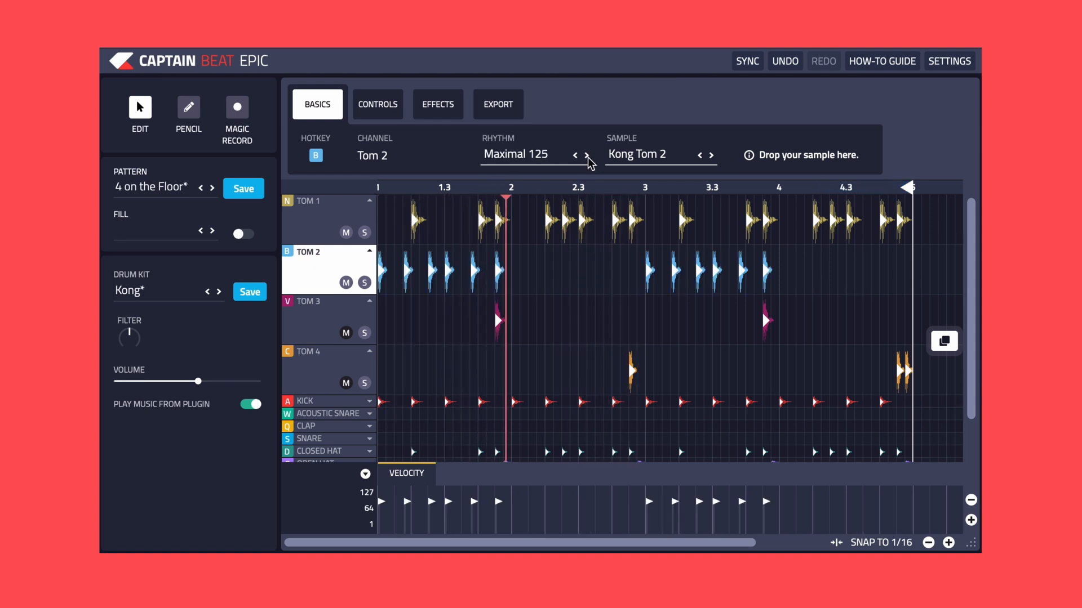
click(587, 156)
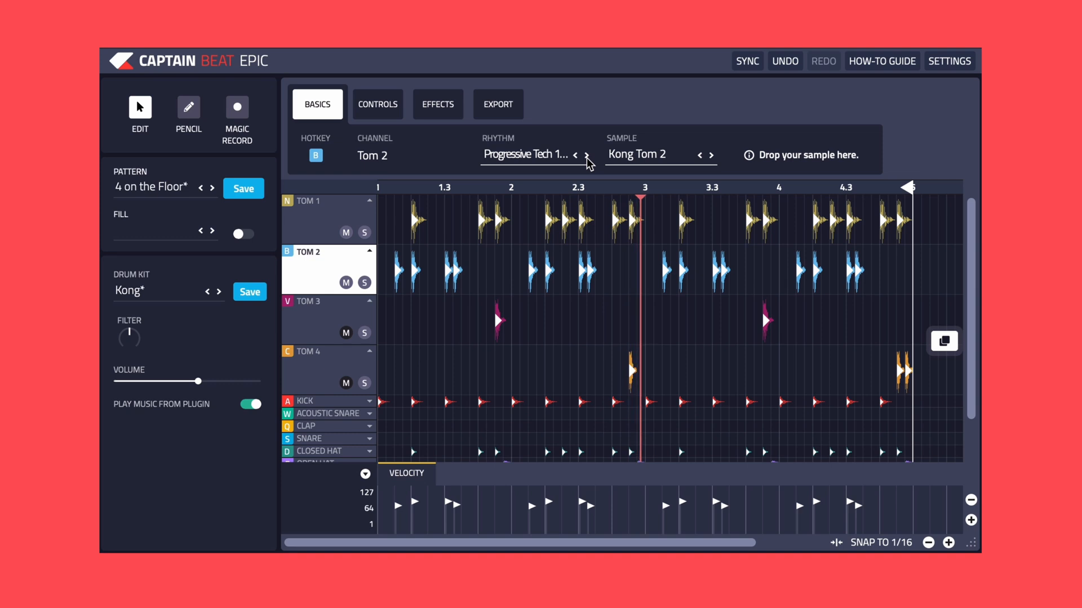
Step through the rhythm presets for the Tom 3 channel and set it to Cheerleader Beat
click(317, 319)
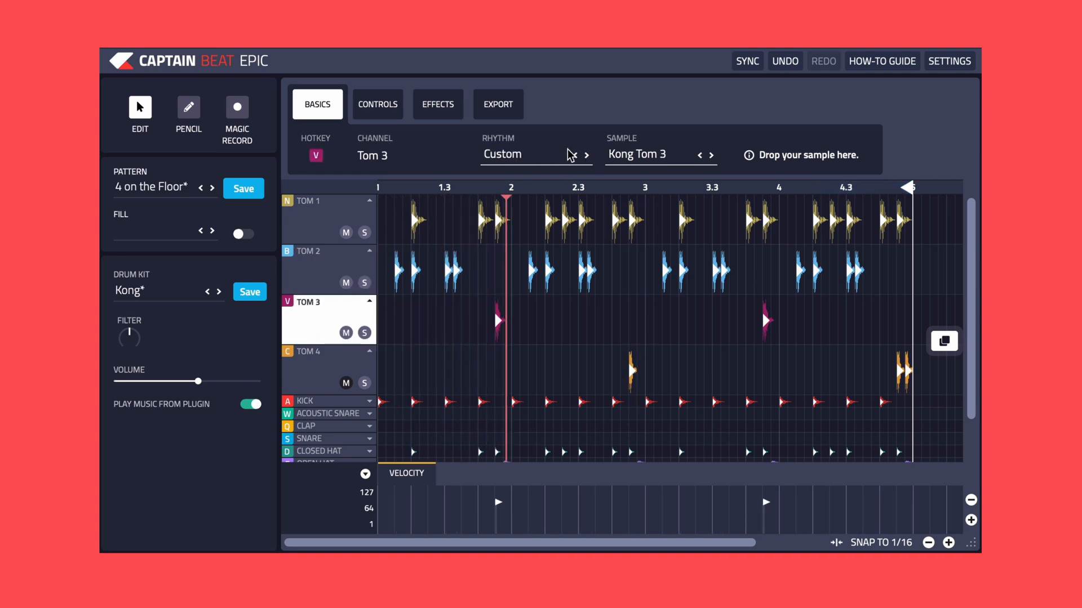
click(586, 156)
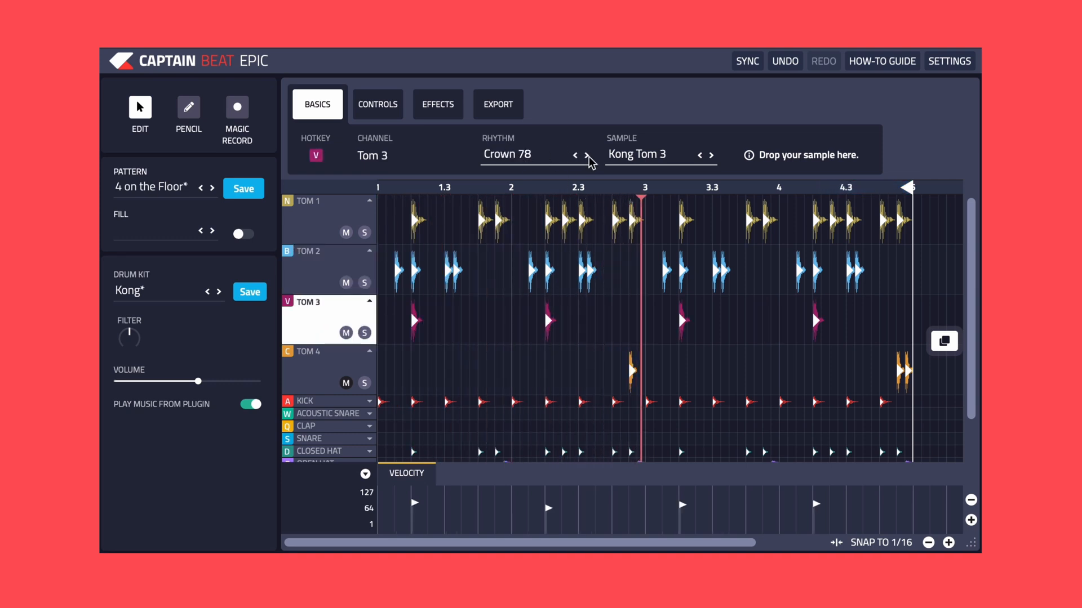
click(587, 157)
click(587, 158)
click(587, 157)
click(587, 157)
click(587, 157)
click(587, 157)
click(587, 158)
click(587, 157)
click(587, 158)
click(587, 157)
click(587, 157)
click(587, 157)
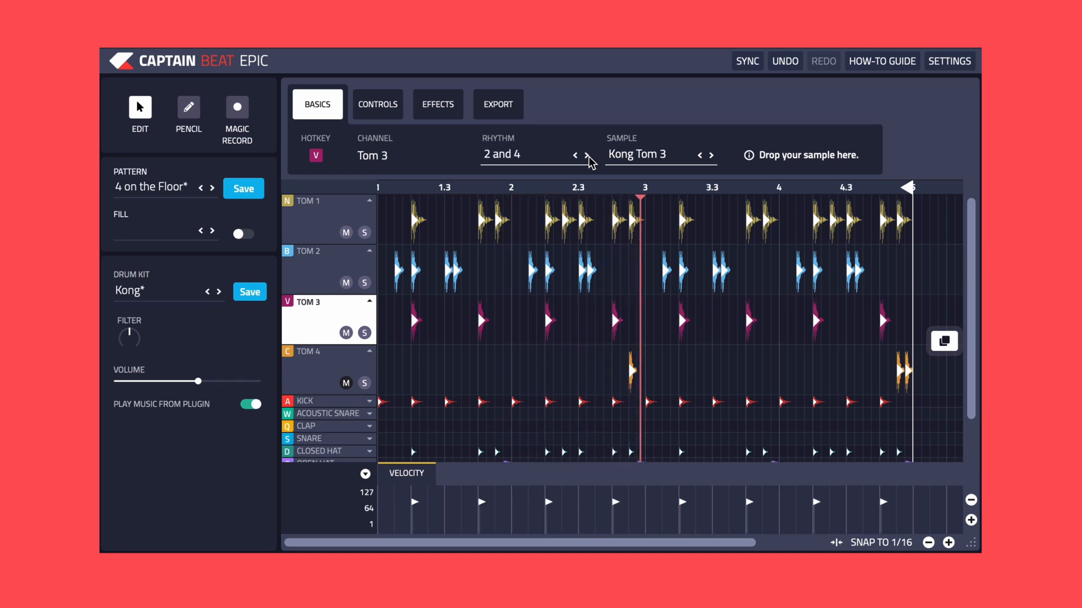
click(587, 157)
click(587, 157)
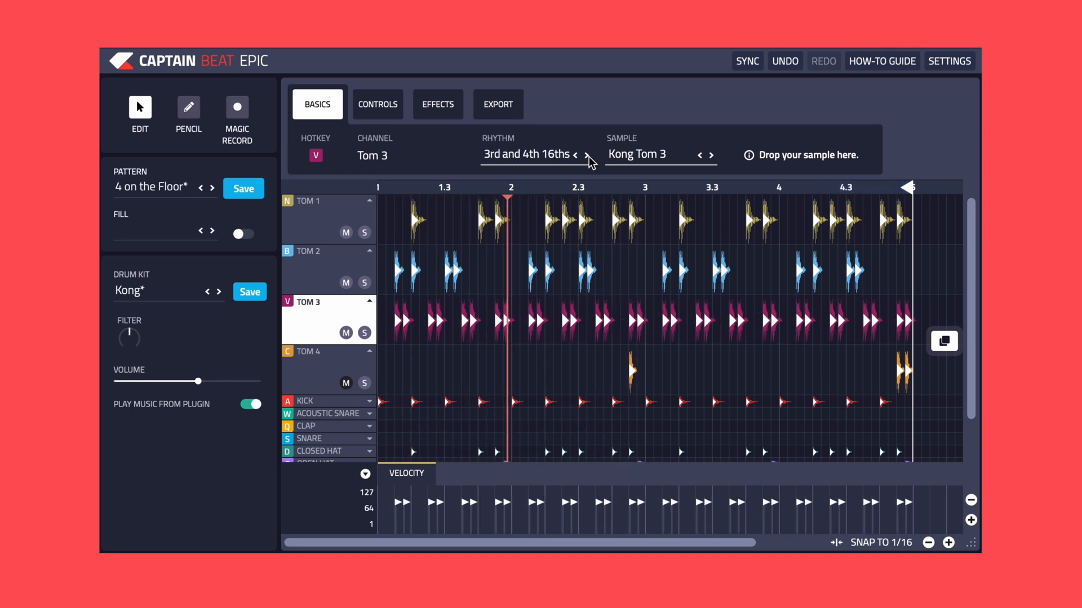
click(587, 157)
click(587, 157)
click(587, 157)
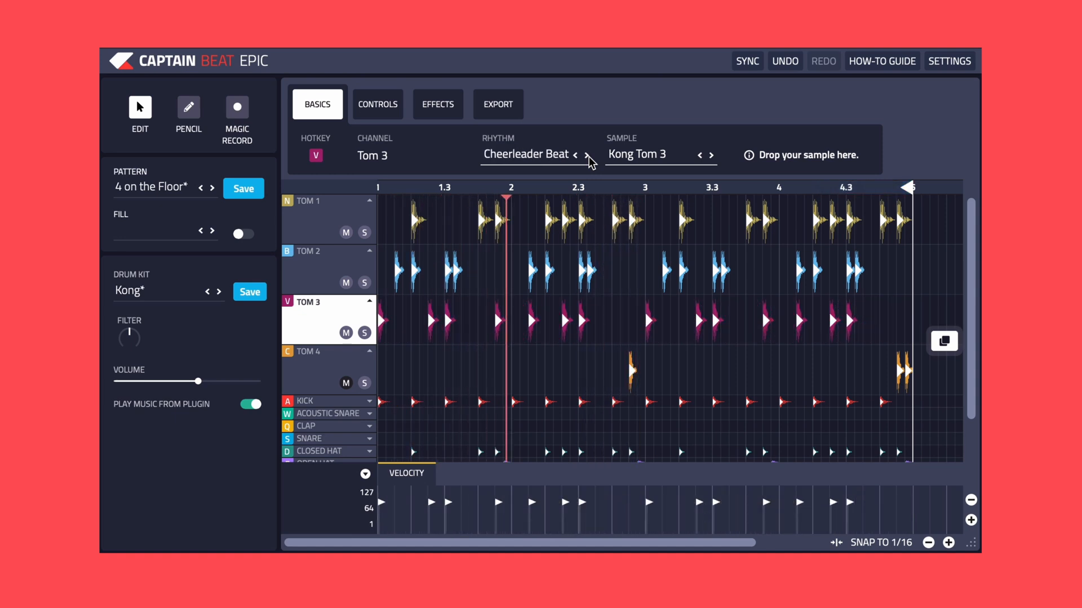
Audition rhythm presets on the Tom 4 channel, going through Greystone 130 and The Book 130 to further ones
click(339, 382)
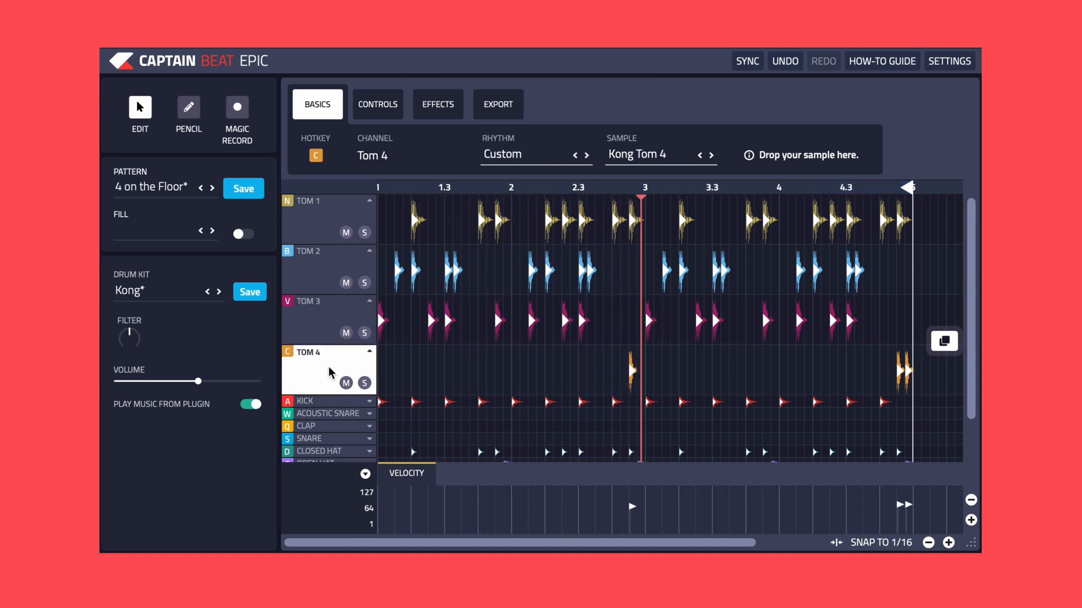
click(587, 157)
click(587, 156)
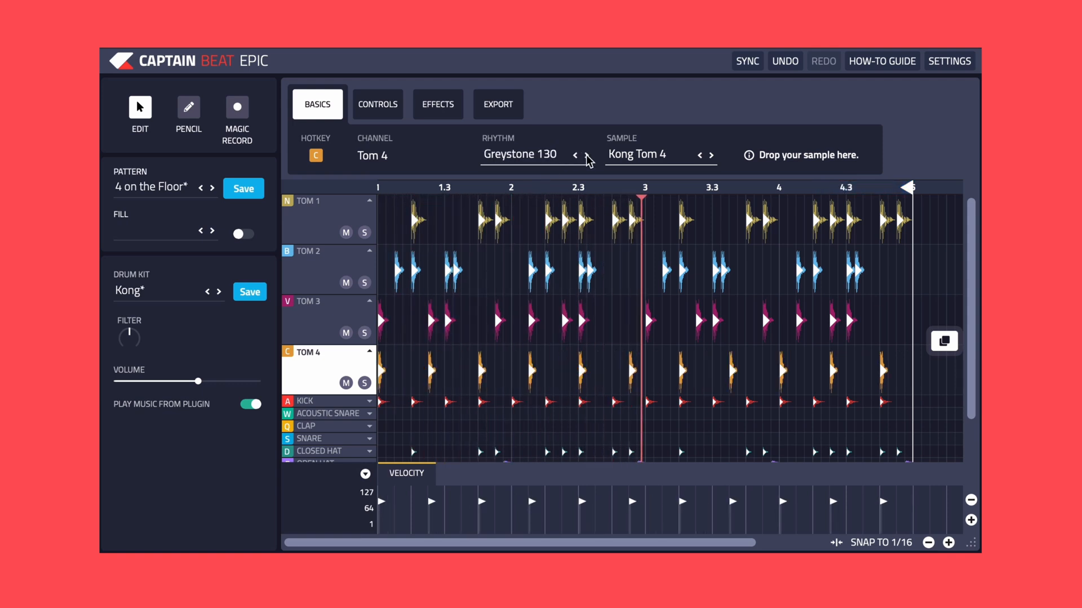
click(587, 156)
click(588, 156)
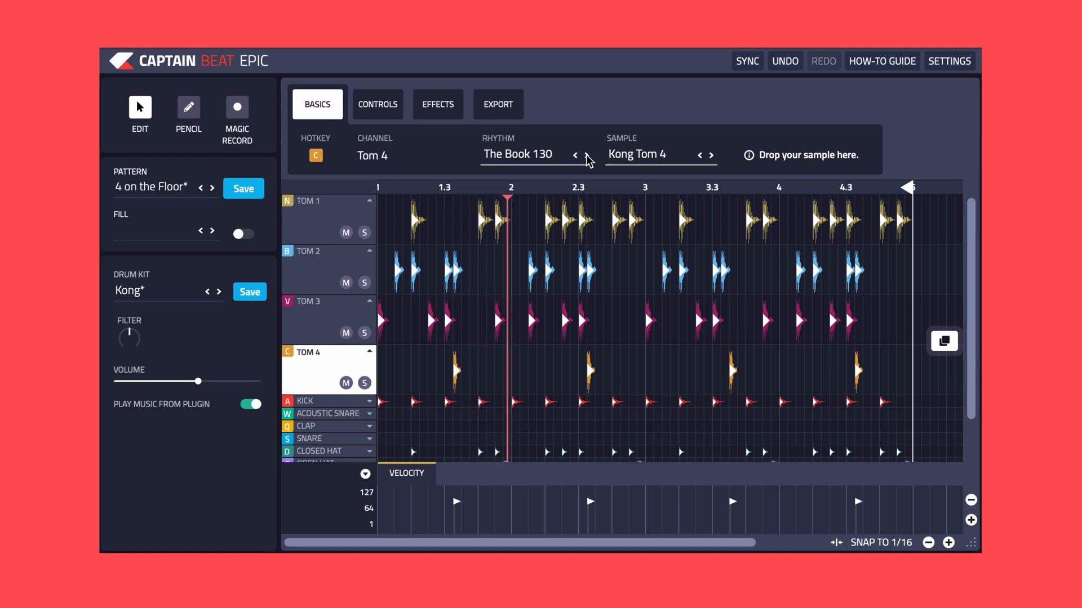
click(587, 157)
click(587, 157)
click(587, 157)
click(587, 157)
click(587, 158)
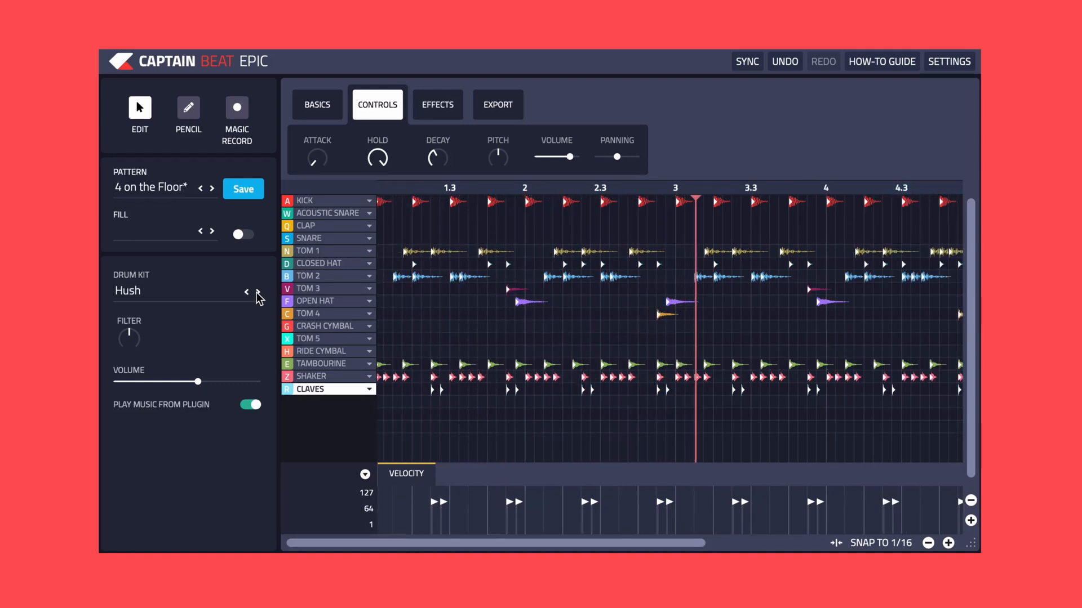
Audition the drum kits that follow Hush, including Hydra and Imminent, with the same drum pattern
click(258, 293)
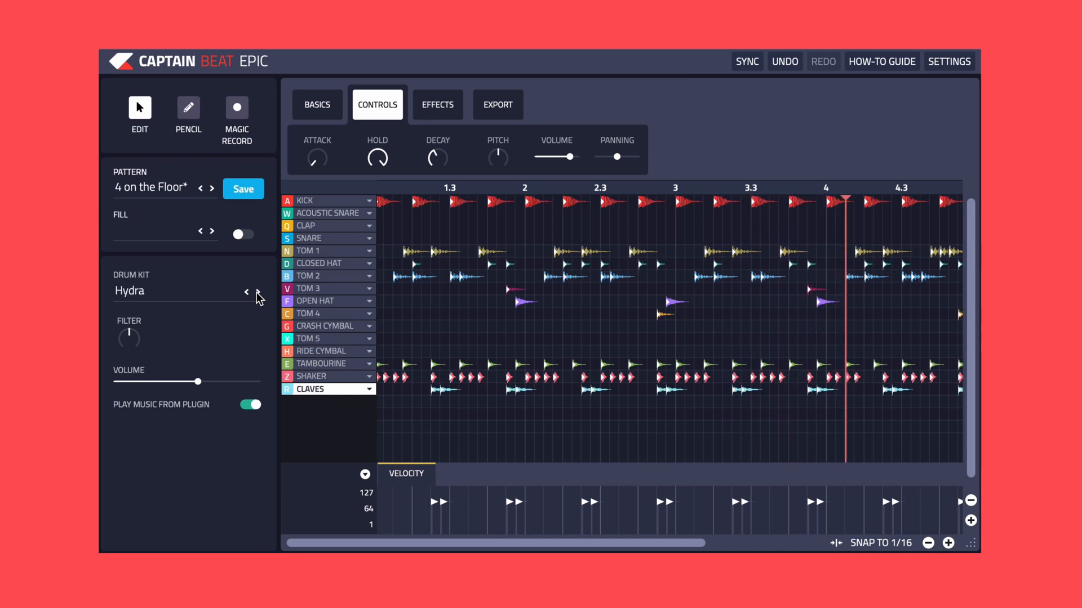
click(258, 293)
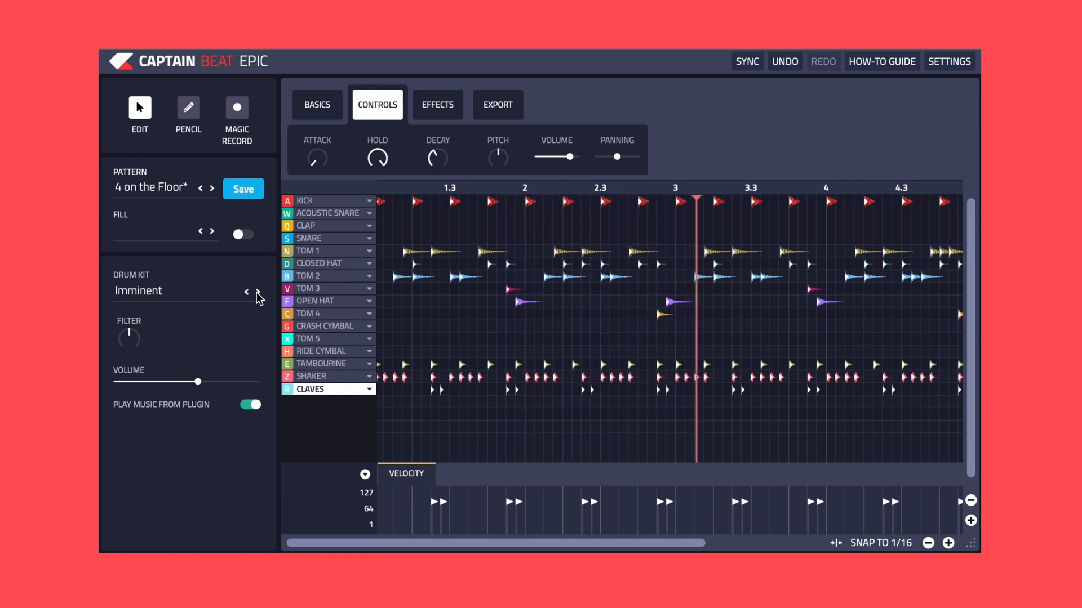
click(258, 293)
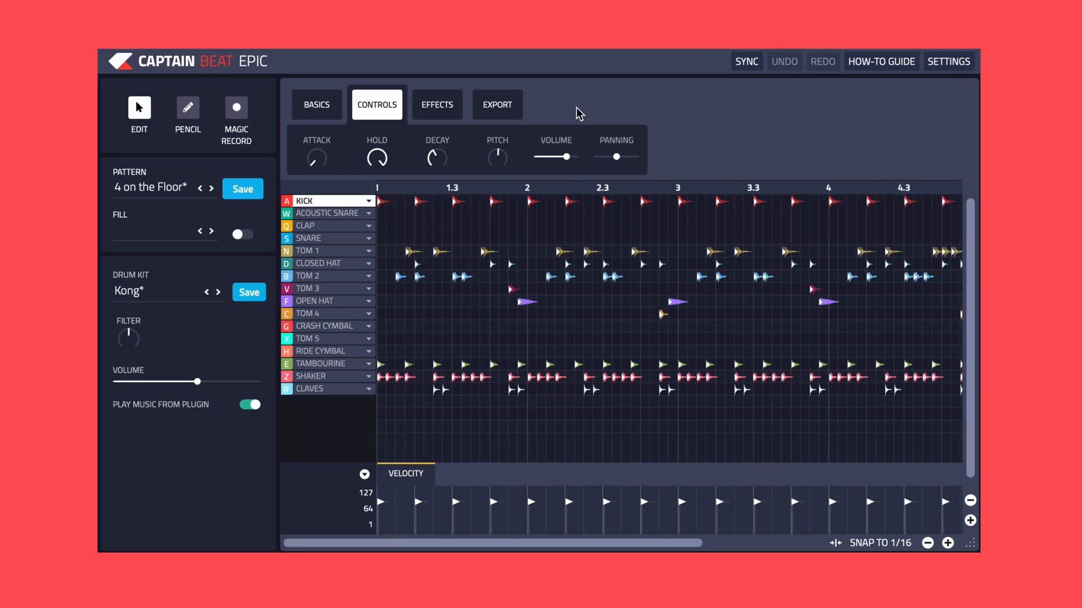
Check the pitch and other sound controls of the Tom 1, Tom 2, Tom 3, Tom 4 and Claves channels
mouse_move(517, 163)
click(344, 252)
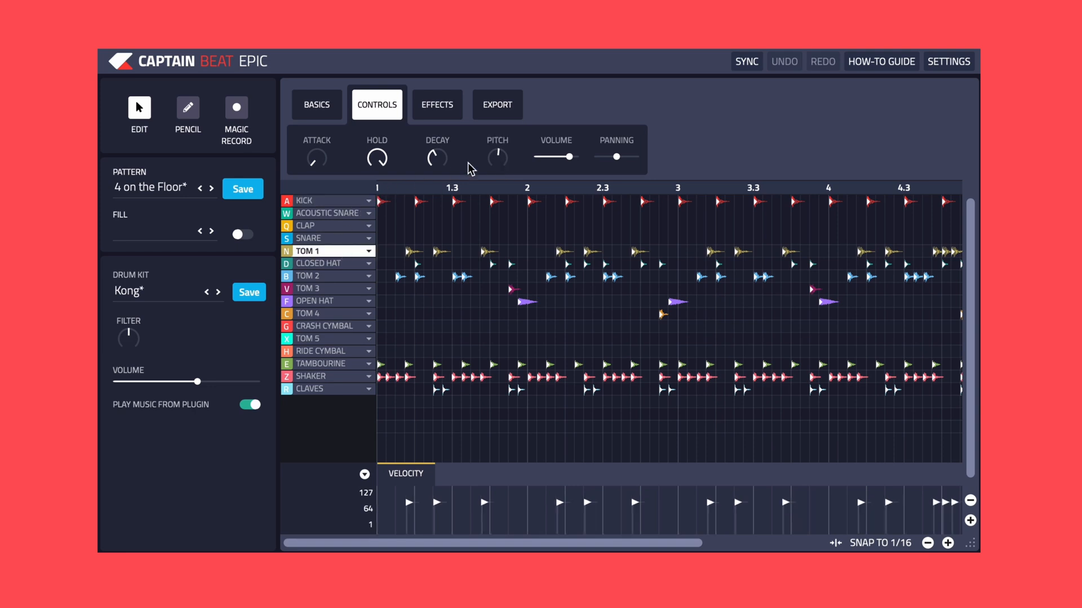
click(331, 275)
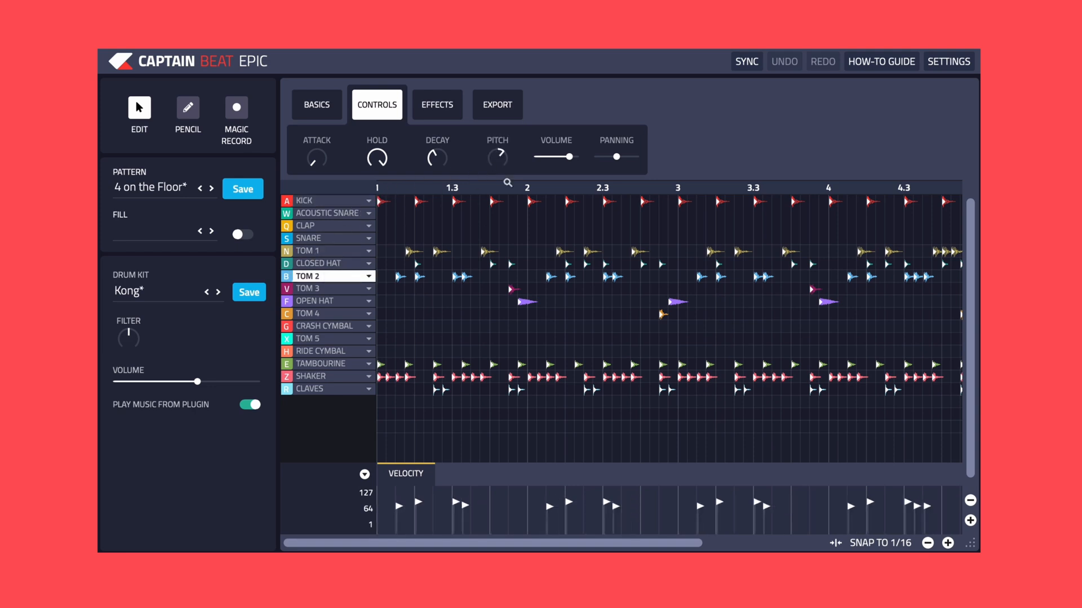
click(334, 289)
mouse_move(502, 168)
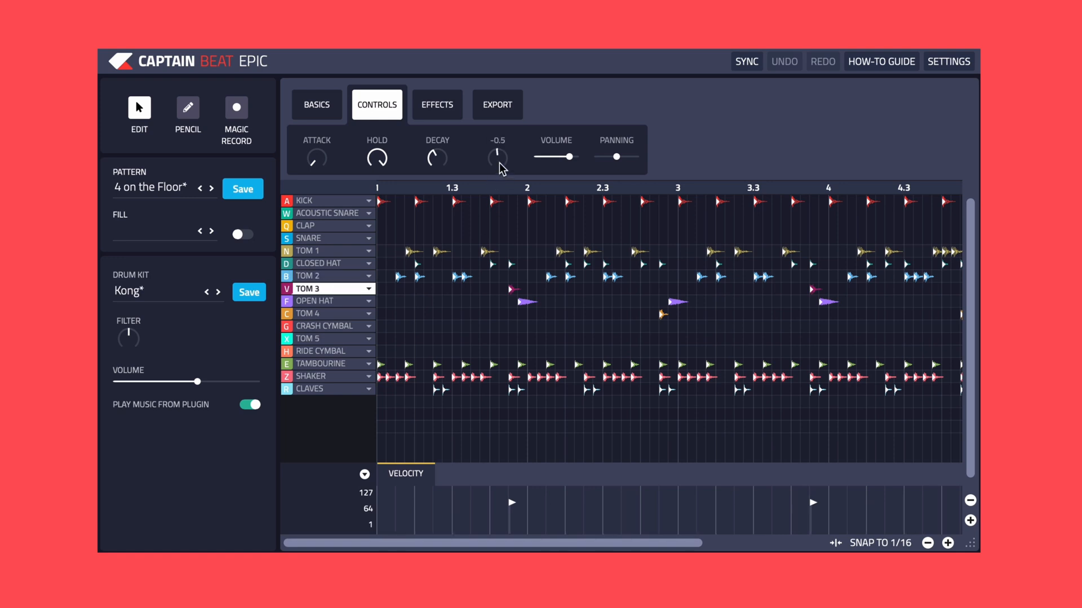
click(329, 314)
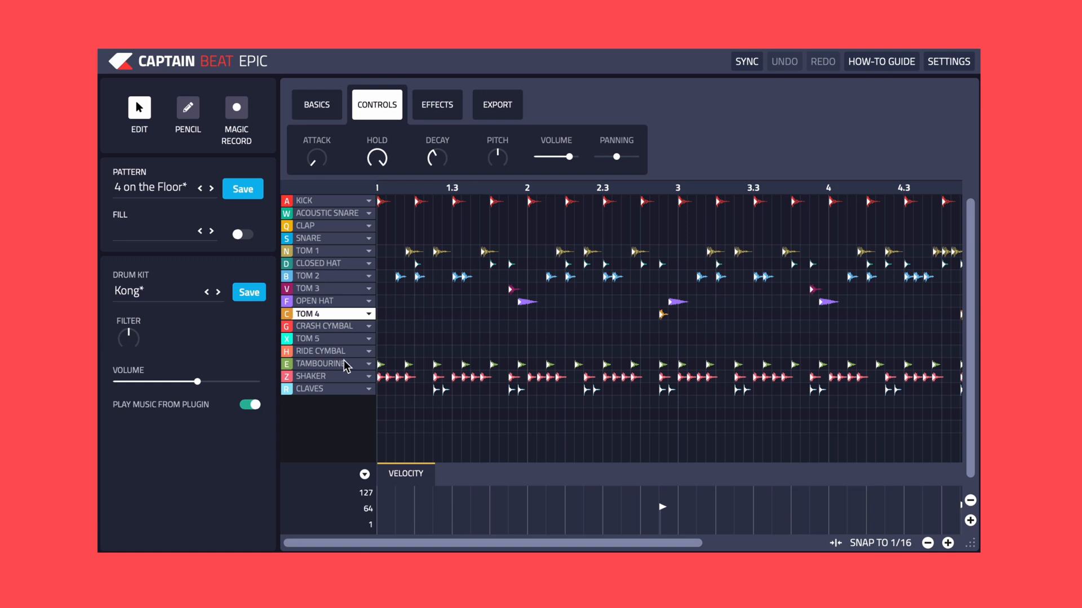
click(338, 390)
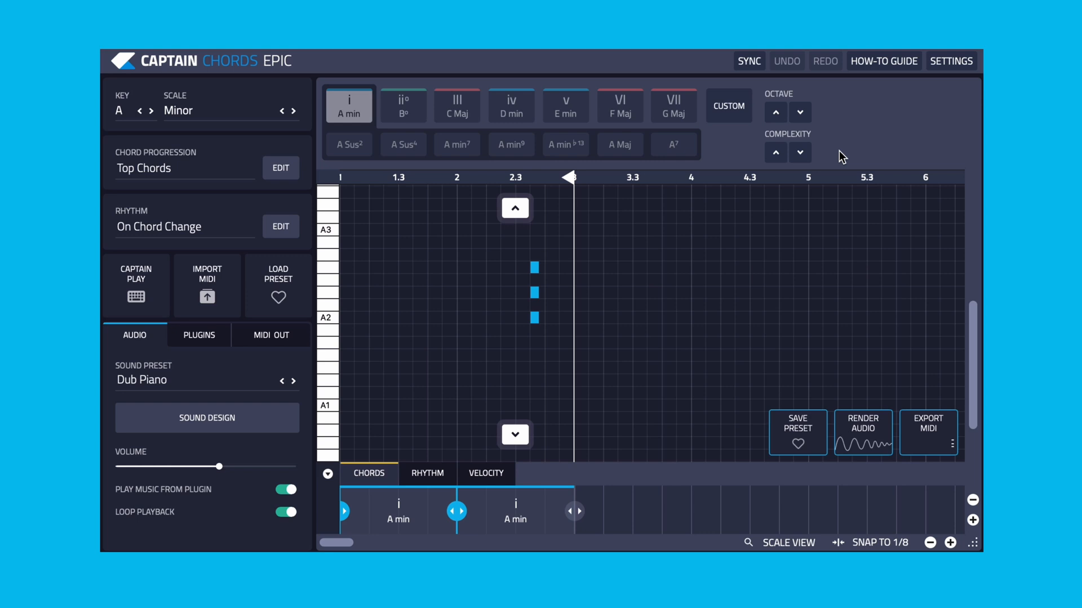
Play the A minor Dub Piano chord pattern and examine the Vocal Chop and Captain Chords Epic regions in Logic Pro's arrangement
key(space)
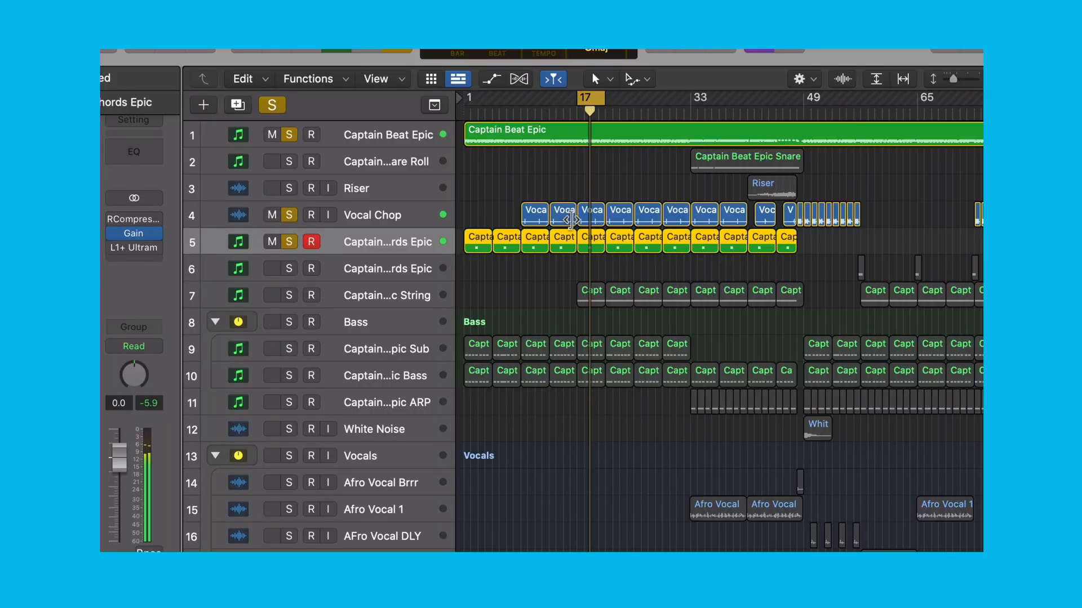
scroll(570, 219, up, 5)
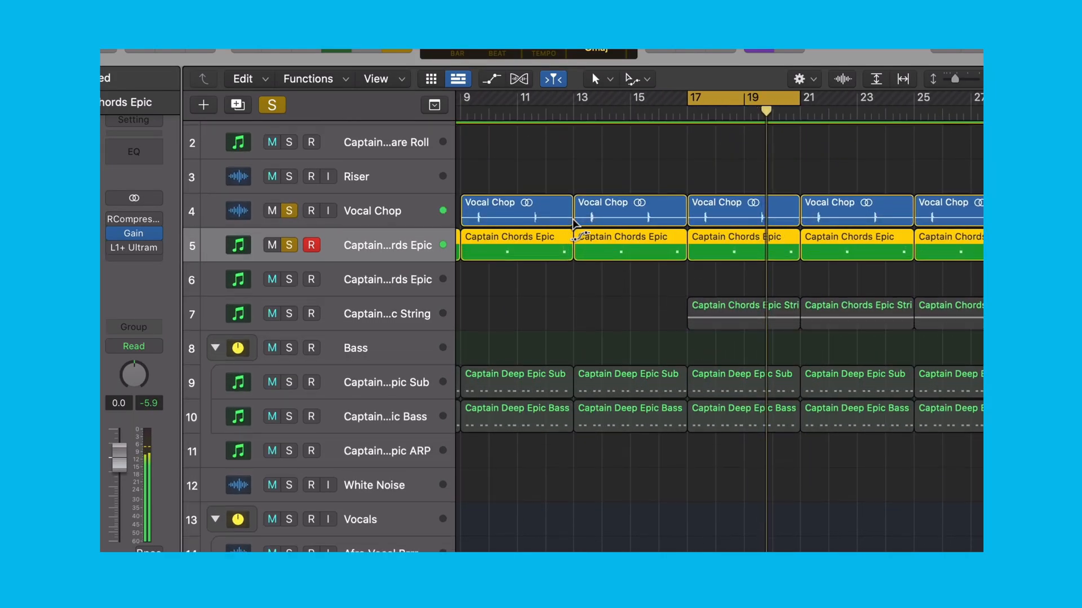
scroll(620, 237, right, 20)
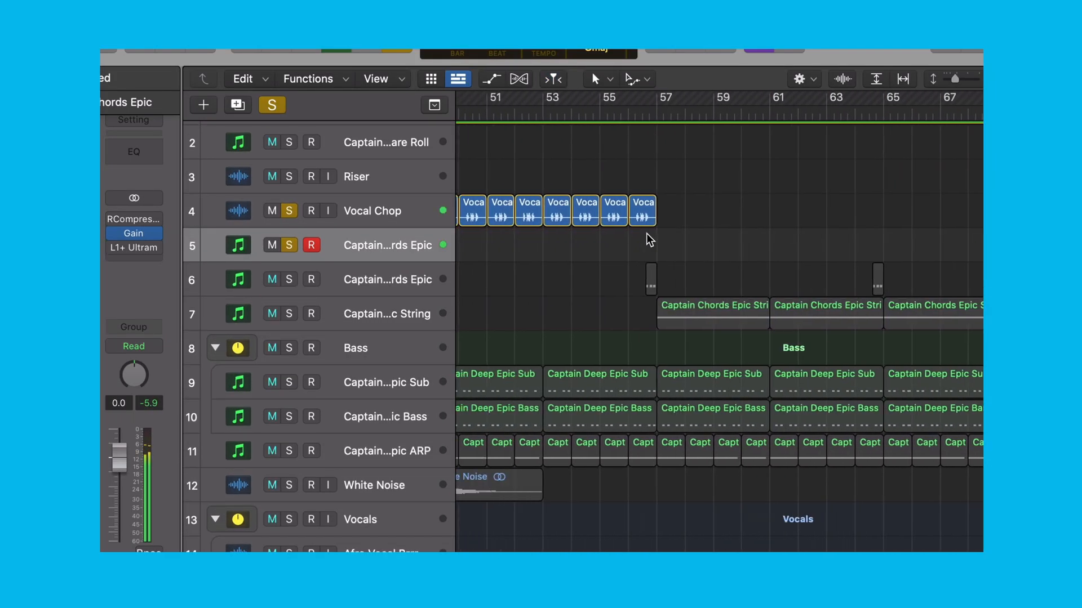
Play the arrangement from bar 56 and open the short Captain Chords Epic region just before bar 57 on track 6
scroll(650, 240, left, 5)
click(669, 109)
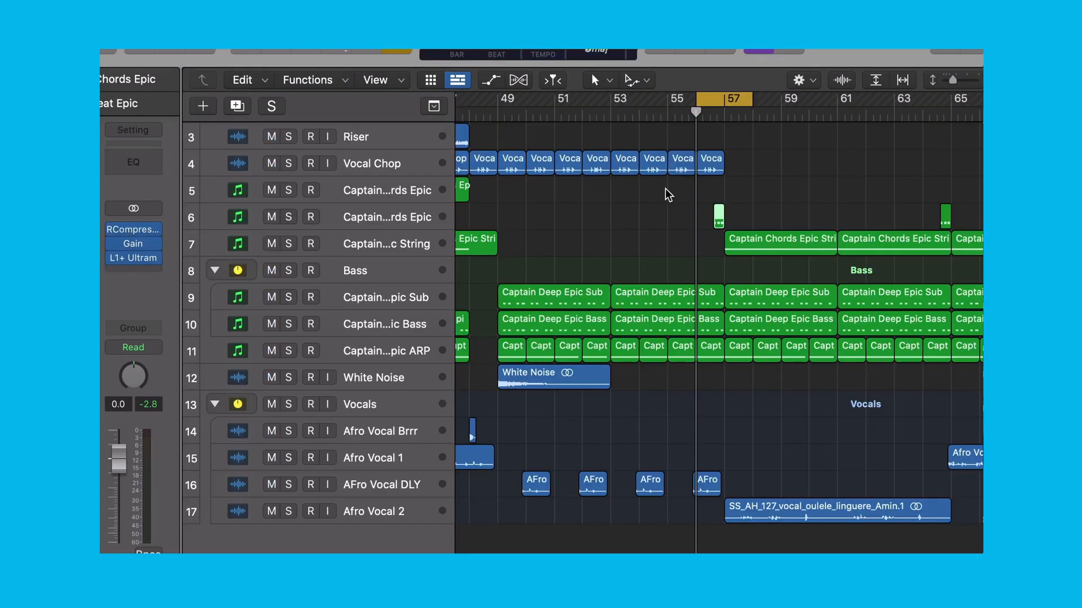
key(space)
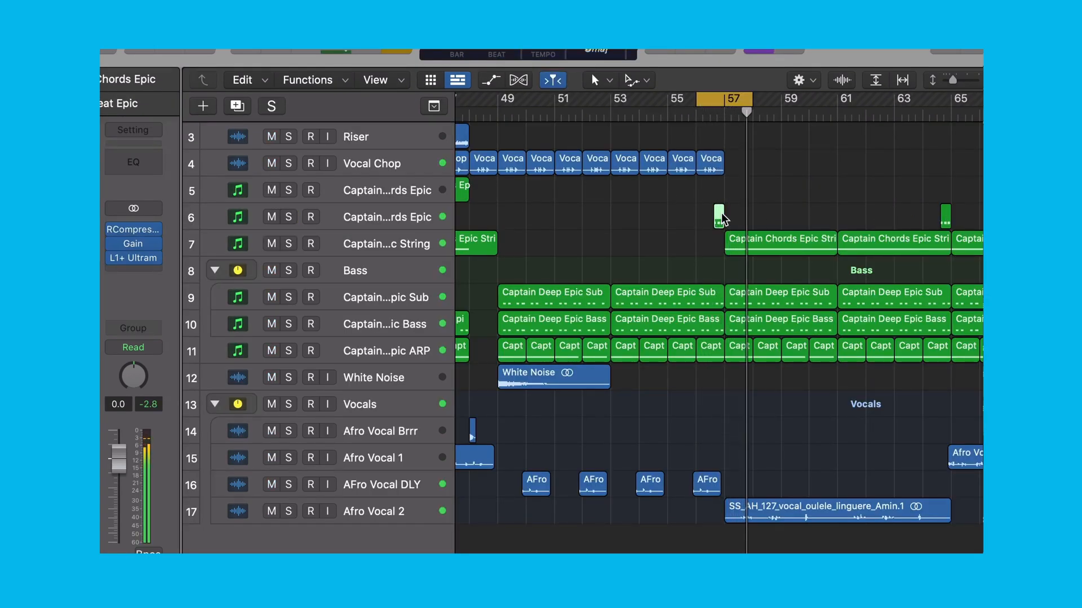
double_click(718, 216)
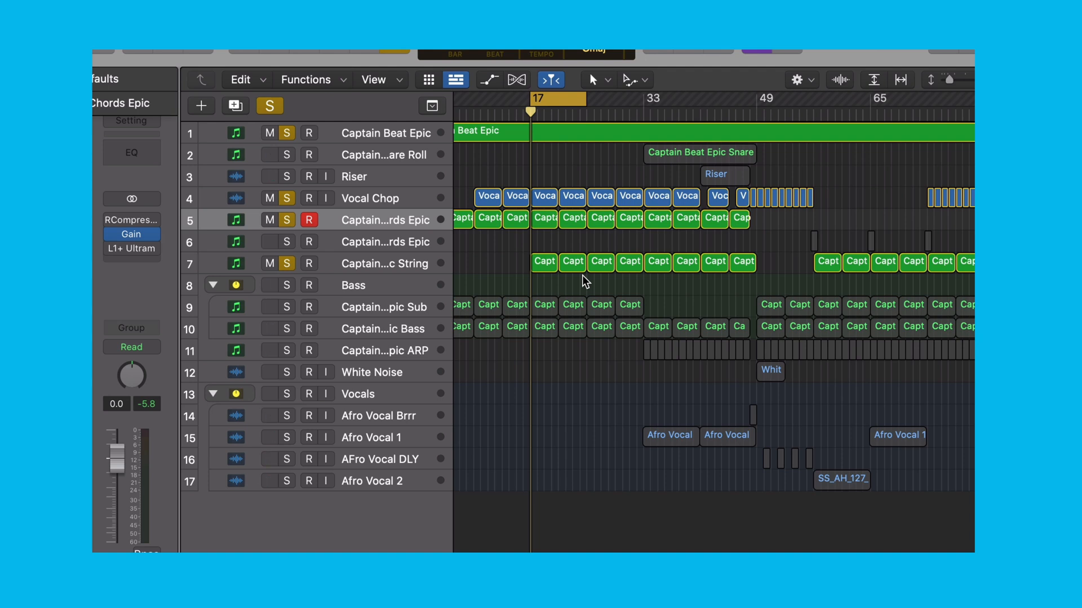
Play the soloed tracks from bar 17 and open the chord plugin of the Captain Chords Epic String track
key(space)
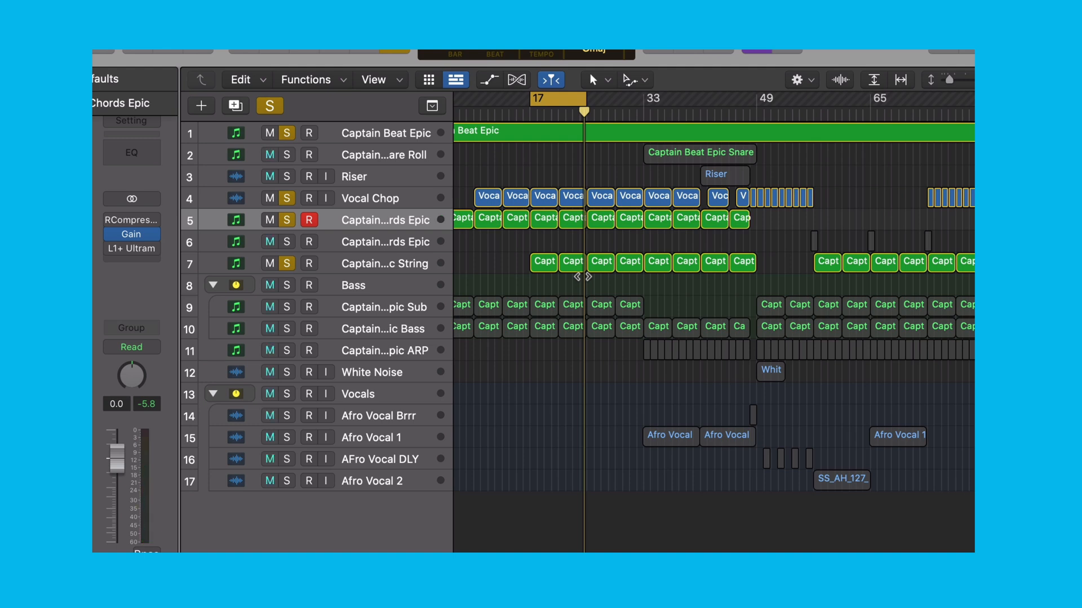
click(388, 272)
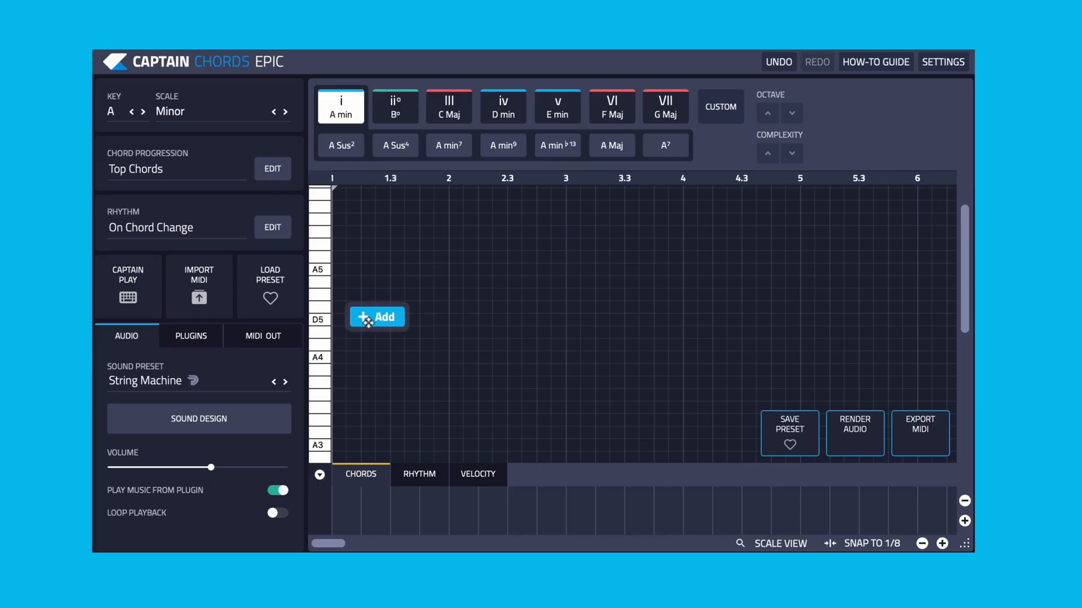
Add an A minor chord in bar 1 of the String Machine part and reduce its complexity to a single A note
click(367, 318)
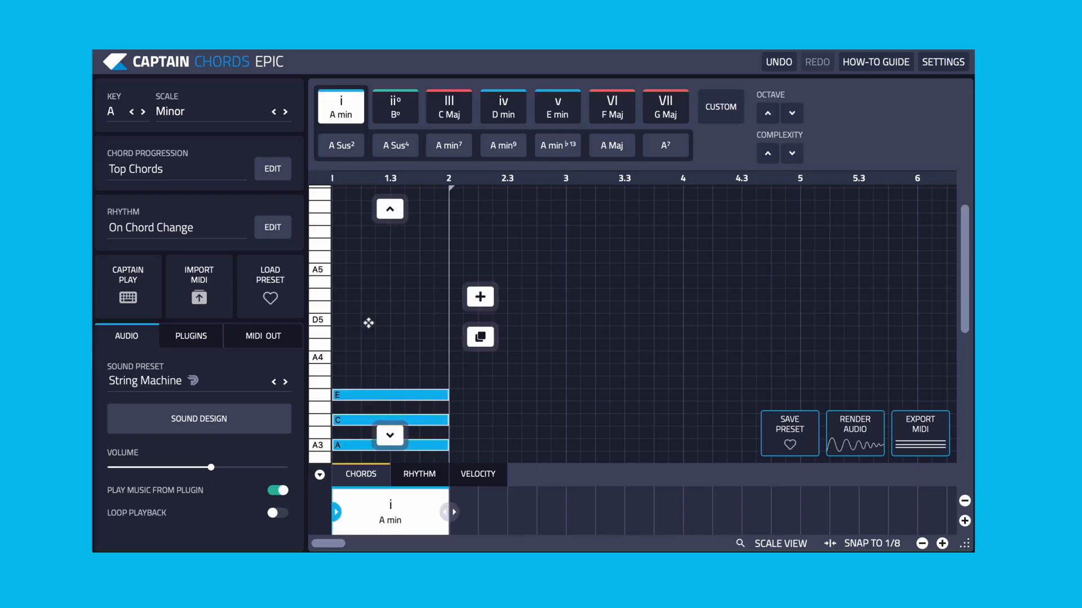
scroll(369, 324, down, 4)
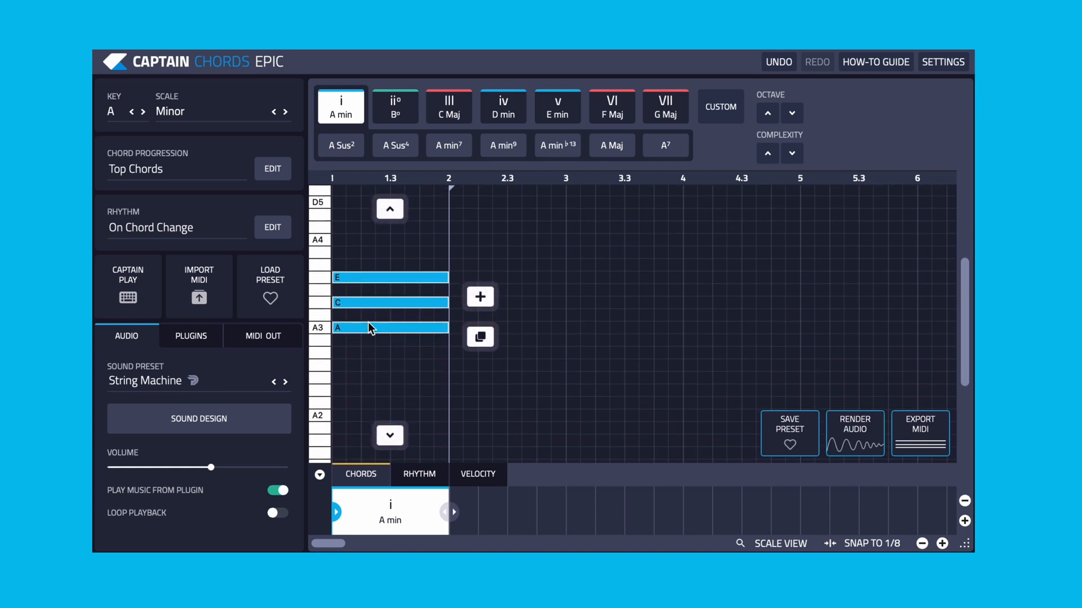
click(798, 159)
click(798, 159)
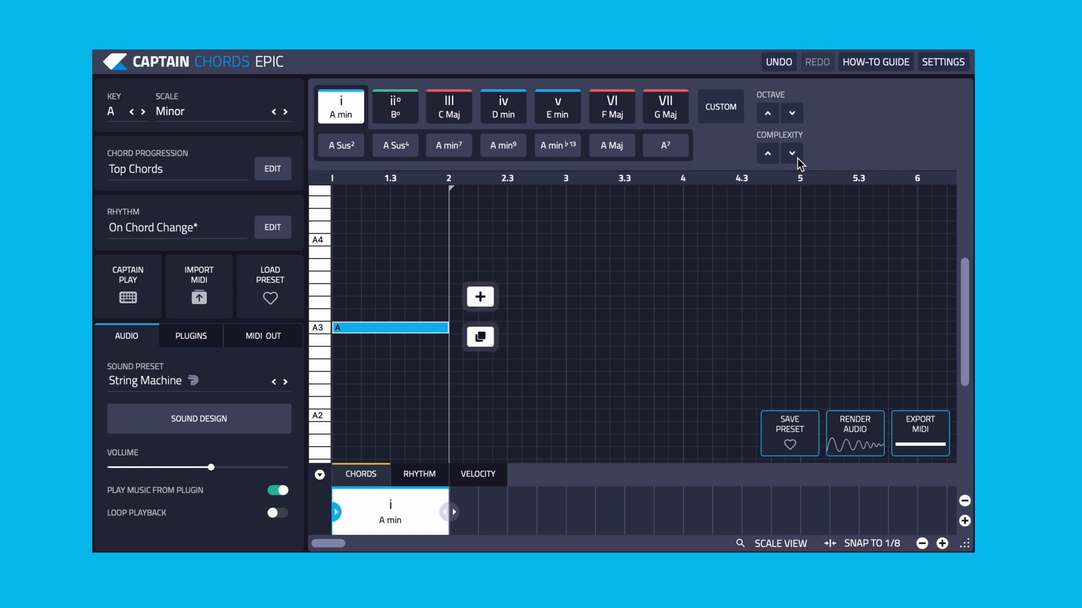
Raise the A3 string note by two octaves
click(388, 329)
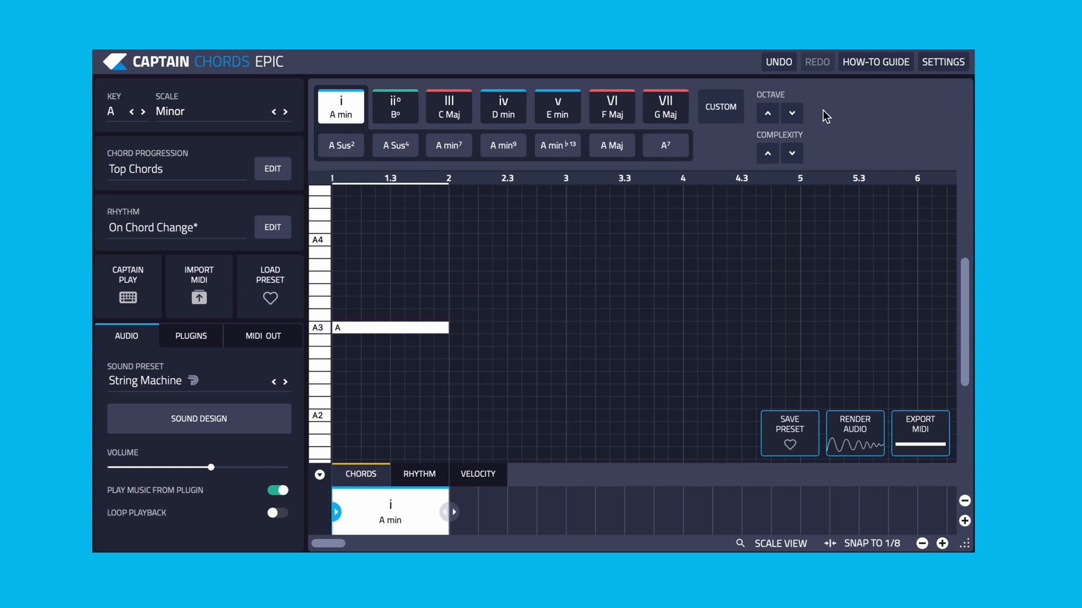
click(769, 114)
click(768, 113)
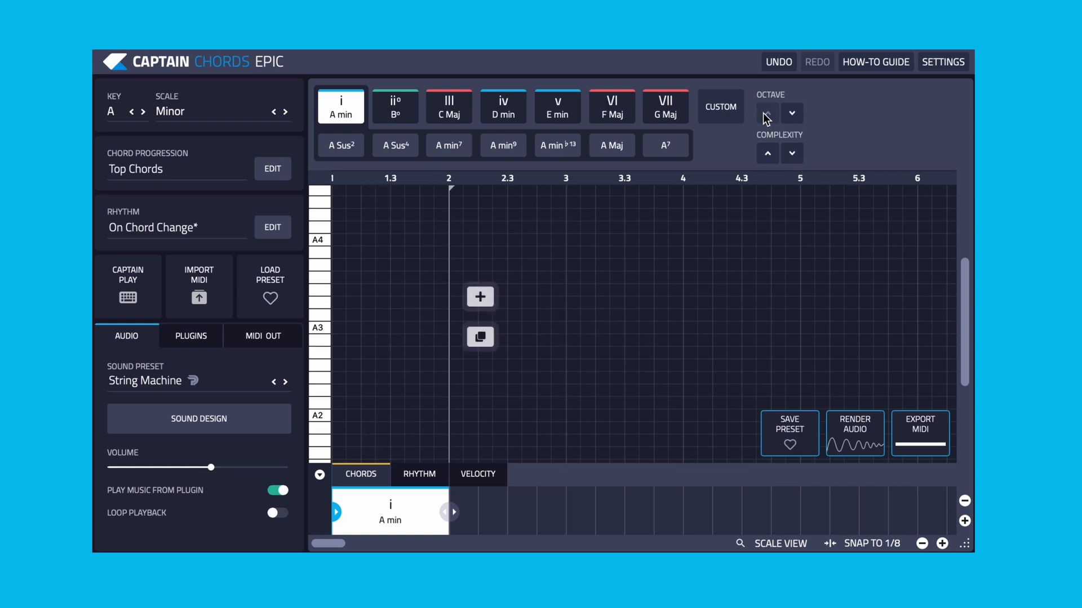
Play the A0 Sub Bass pattern in Captain Deep and close the plugin
scroll(668, 302, up, 4)
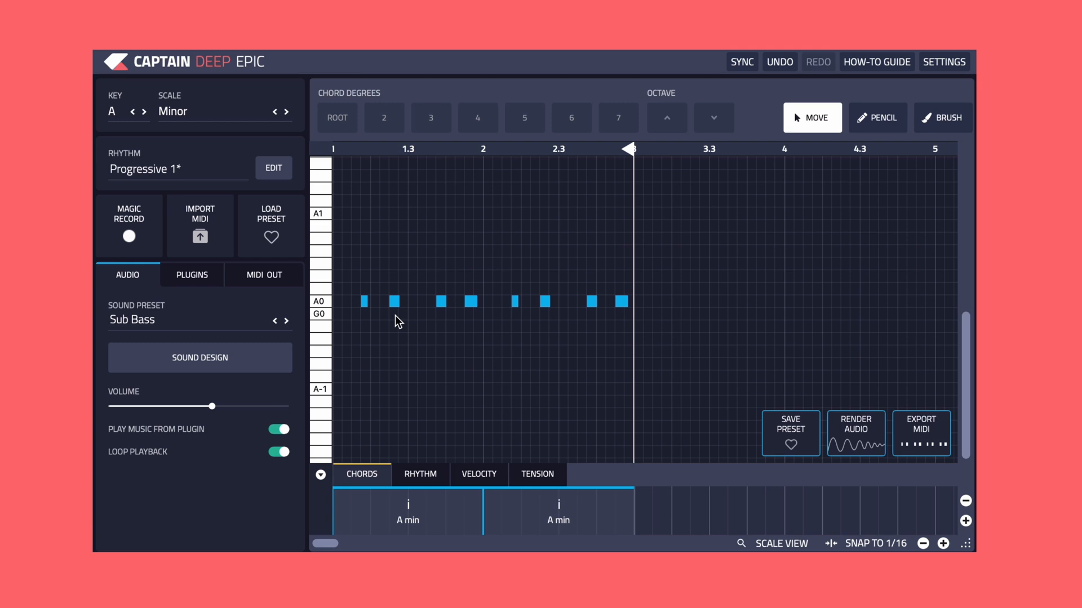
key(space)
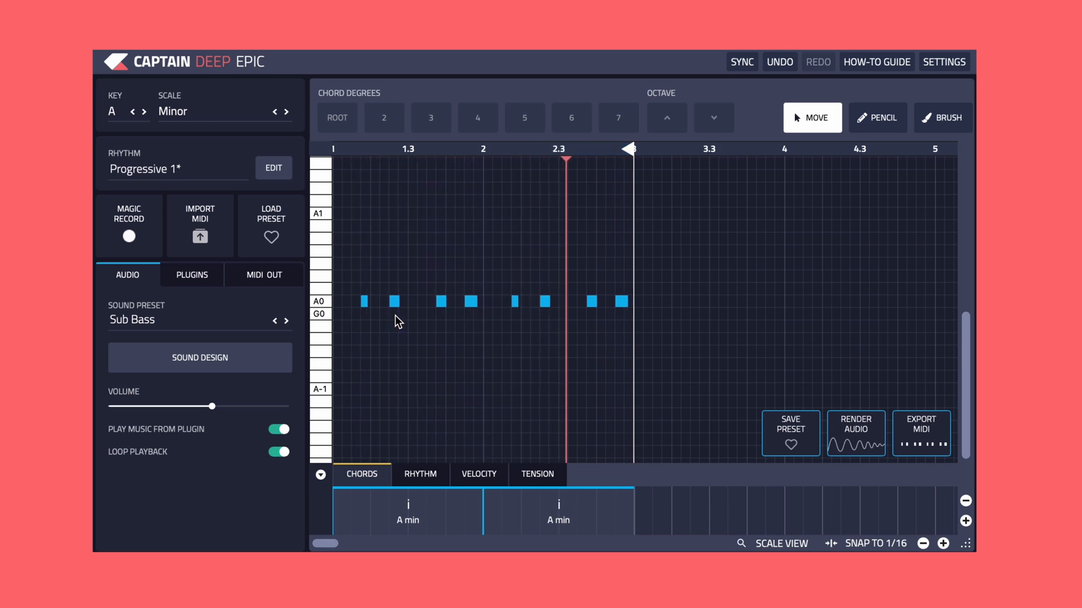
key(space)
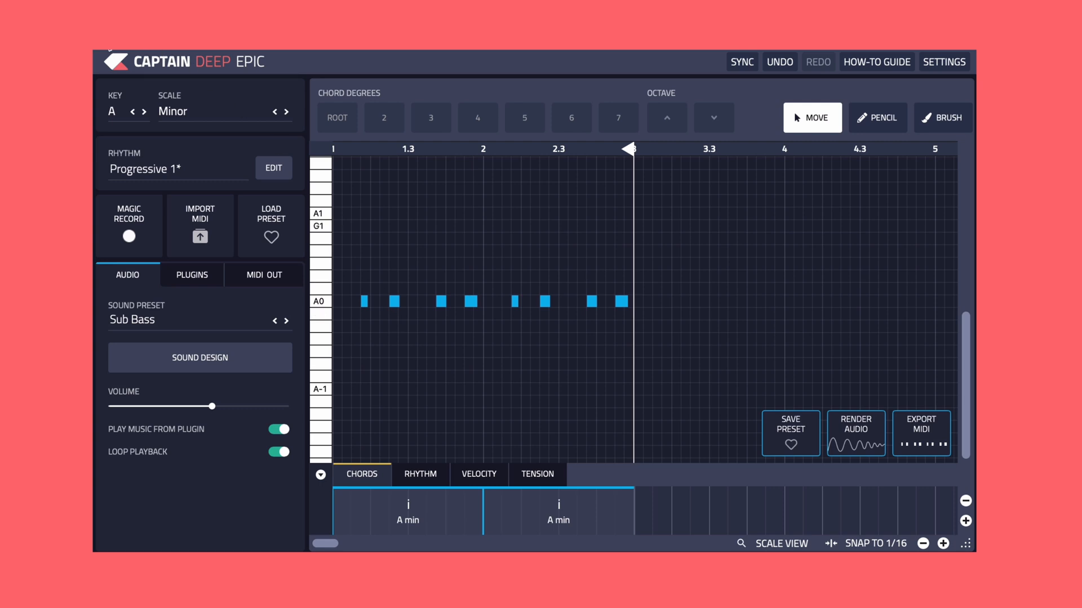
click(102, 37)
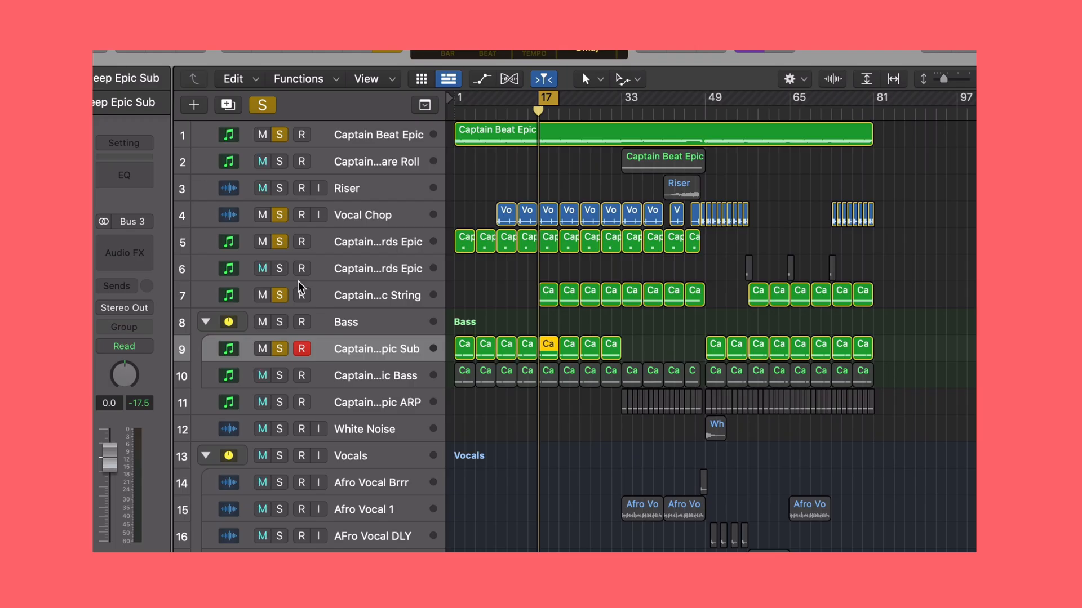
Unsolo the Captain Deep Epic Sub track and solo and select the Captain Deep Epic Bass track instead
click(280, 349)
click(280, 376)
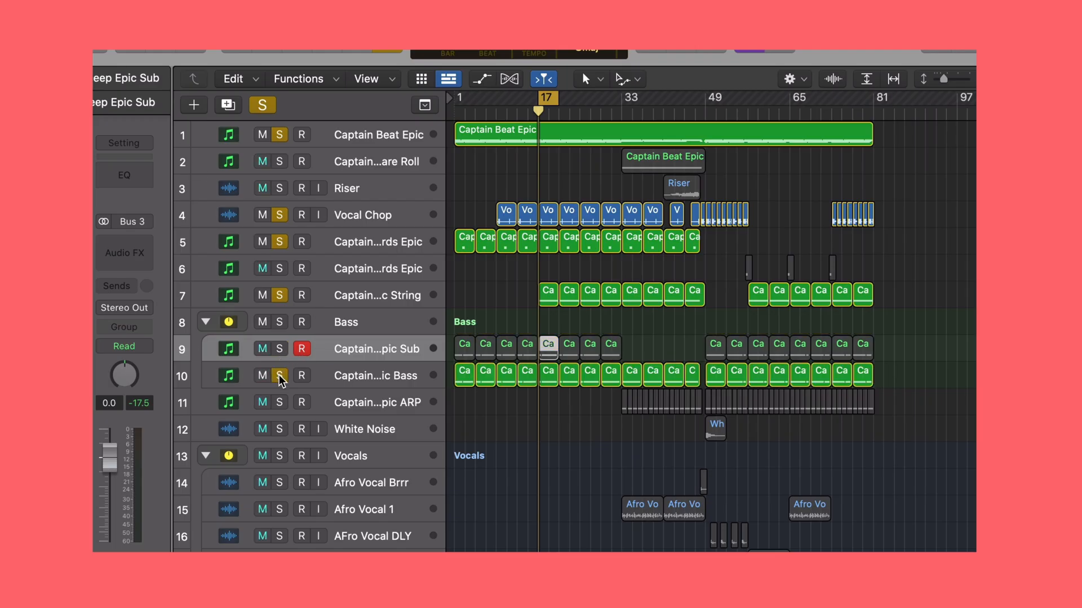
click(357, 376)
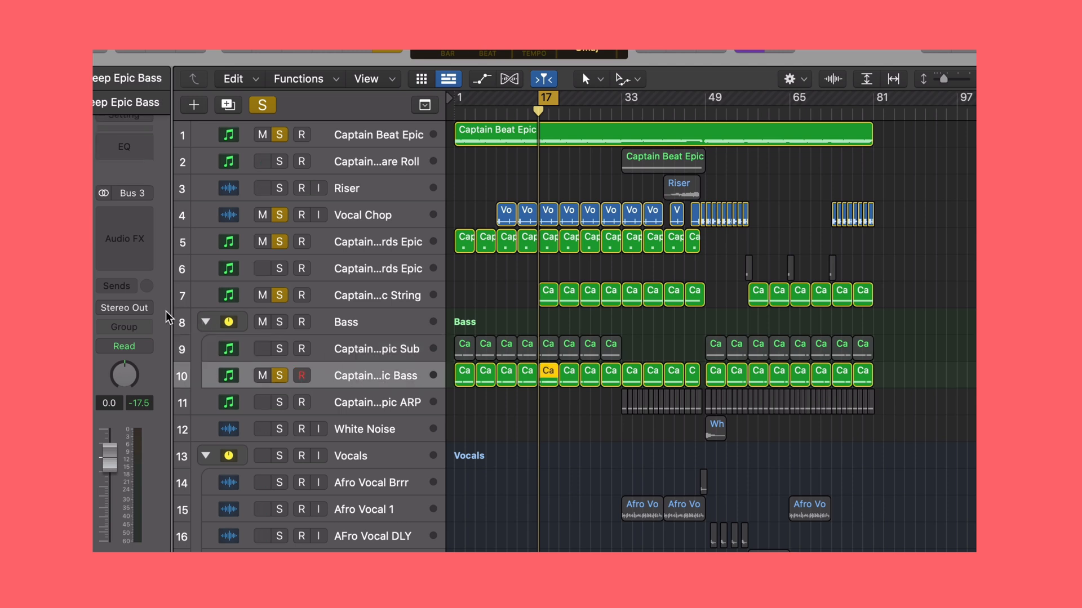
Open the Channel EQ of the Captain Deep Epic Bass track, examine its low-cut curve, and close it
click(124, 146)
drag(644, 203, 555, 88)
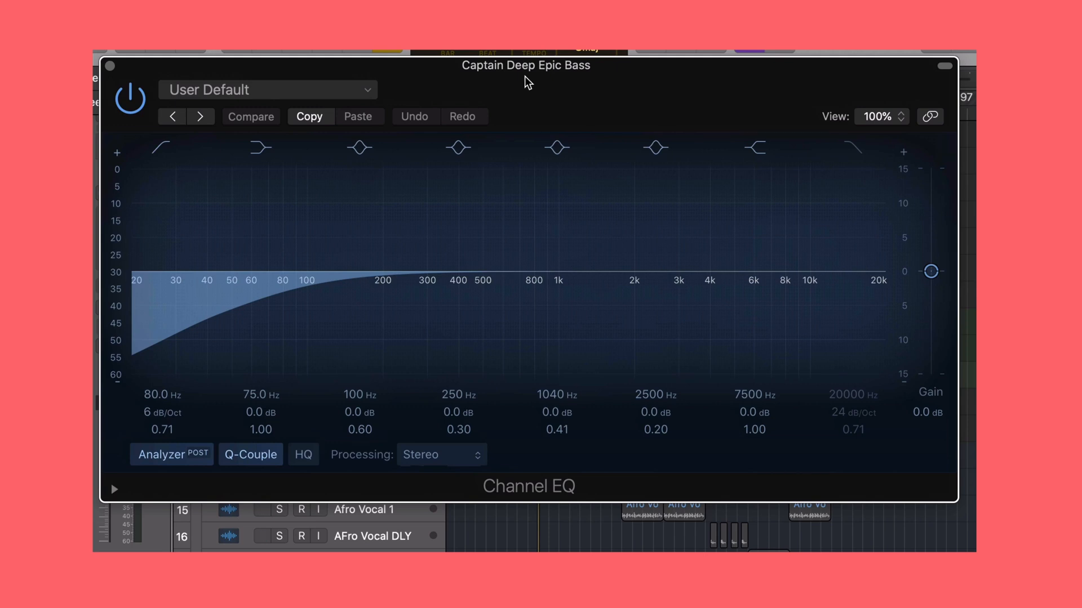
click(112, 66)
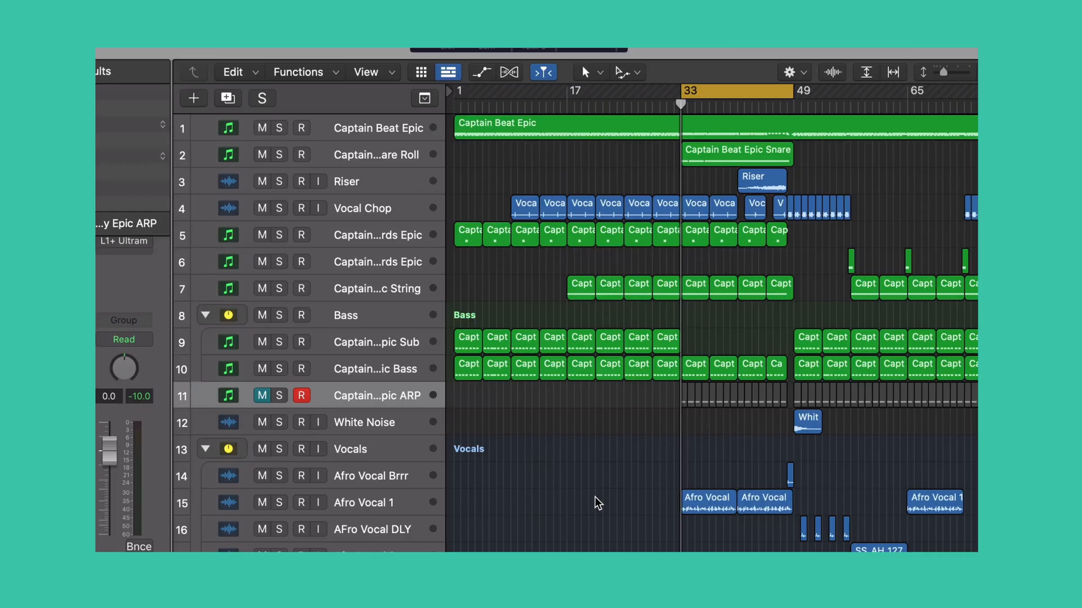
Switch the Captain Melody arpeggio to moving notes and set its grid snap to 1/8
key(space)
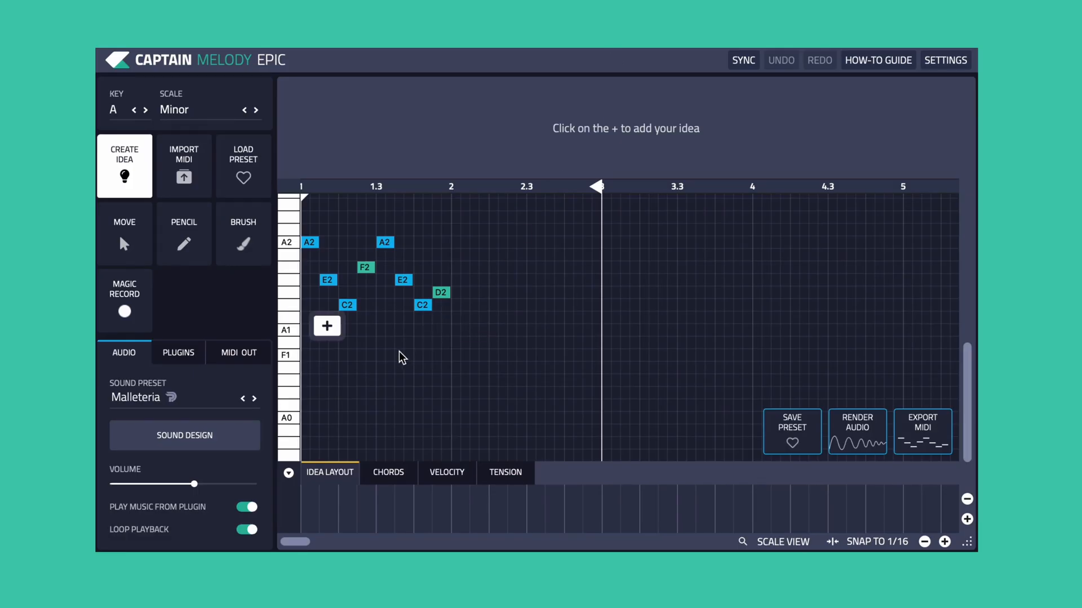
scroll(399, 353, up, 4)
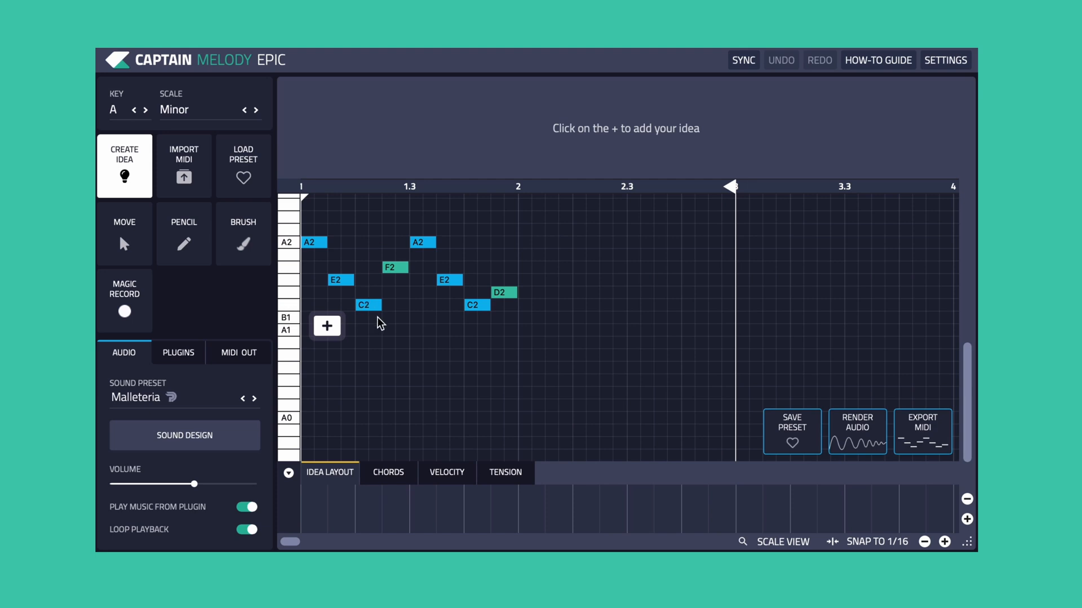
click(140, 259)
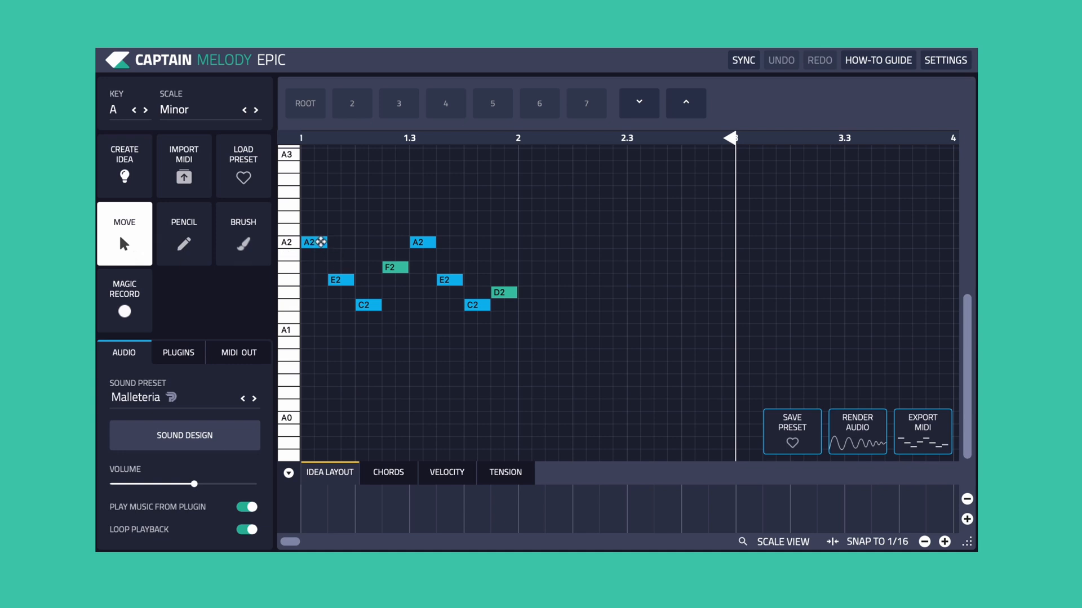
click(874, 542)
click(874, 516)
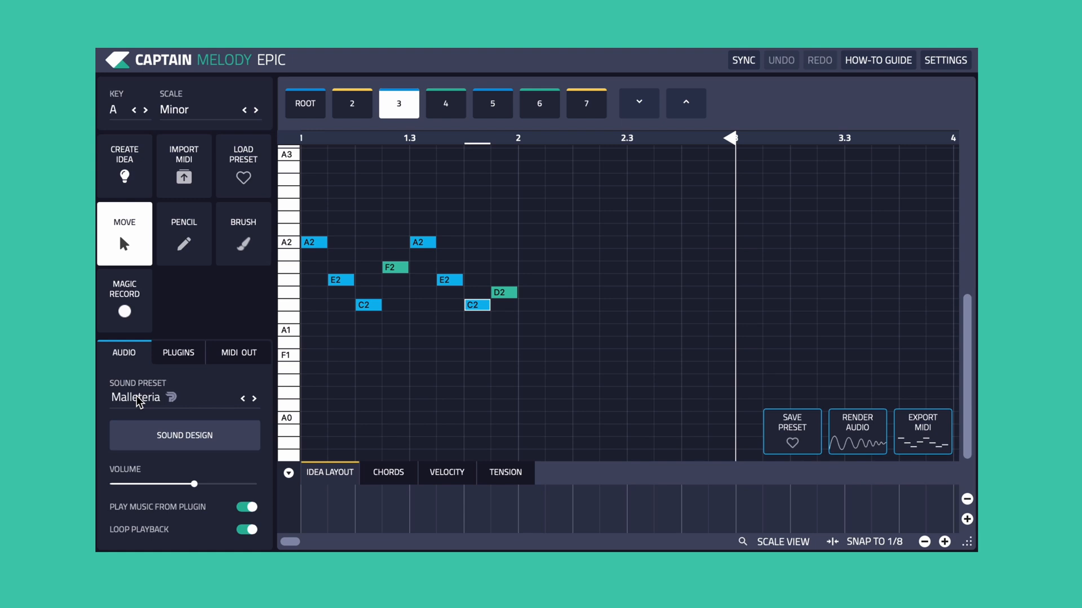
Return to idea creation with playing music from the plugin turned off, and play the arrangement's cycled section before bar 49
click(125, 169)
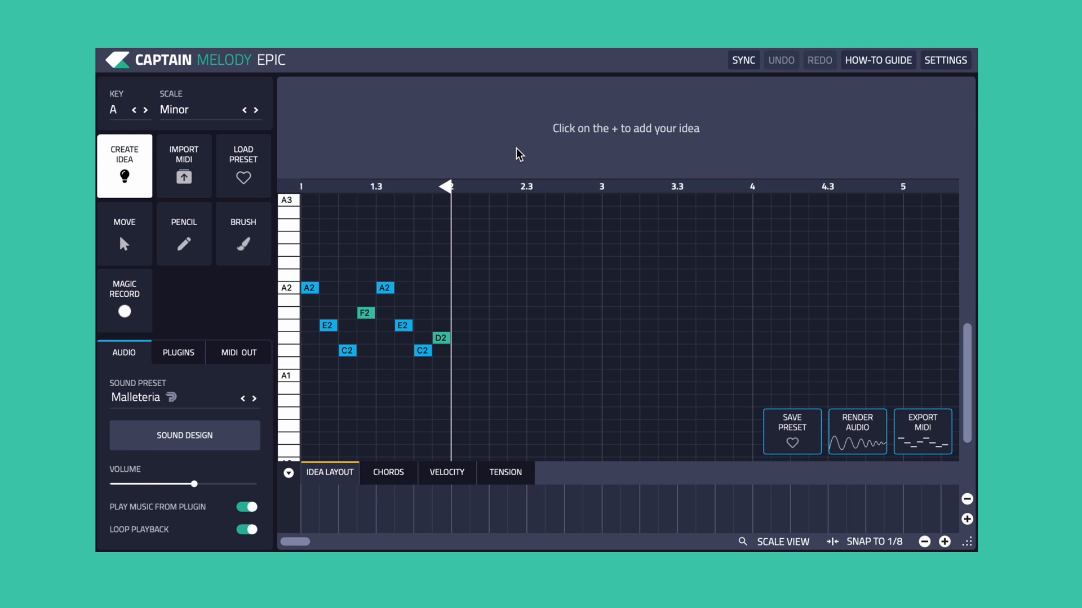
click(245, 507)
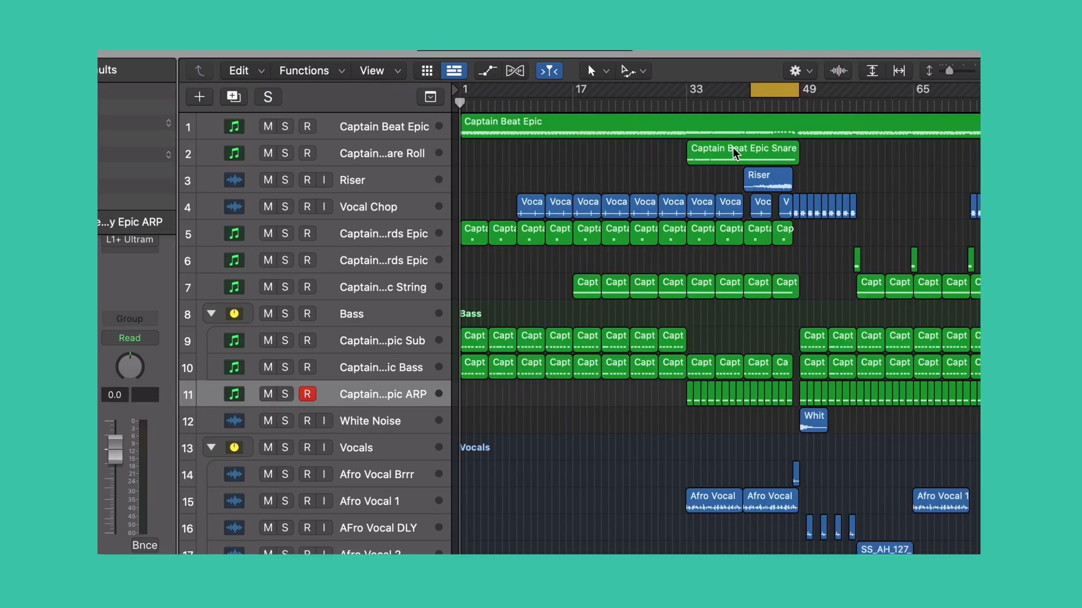
key(space)
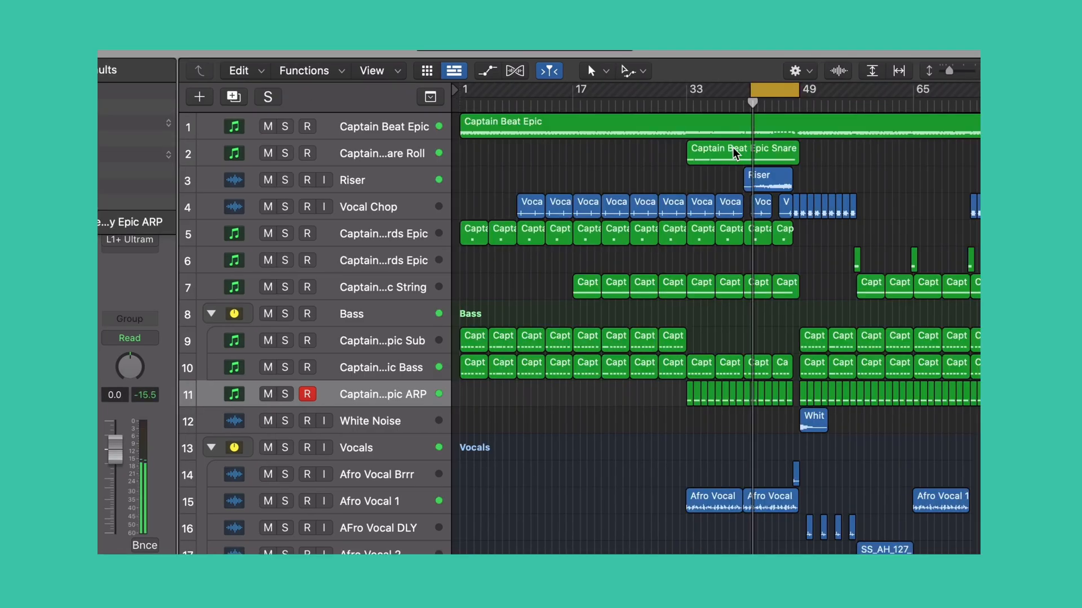
Open the Captain Beat Epic Snare Roll region, examine its notes up to bar 48, and close the editor
click(736, 154)
double_click(735, 153)
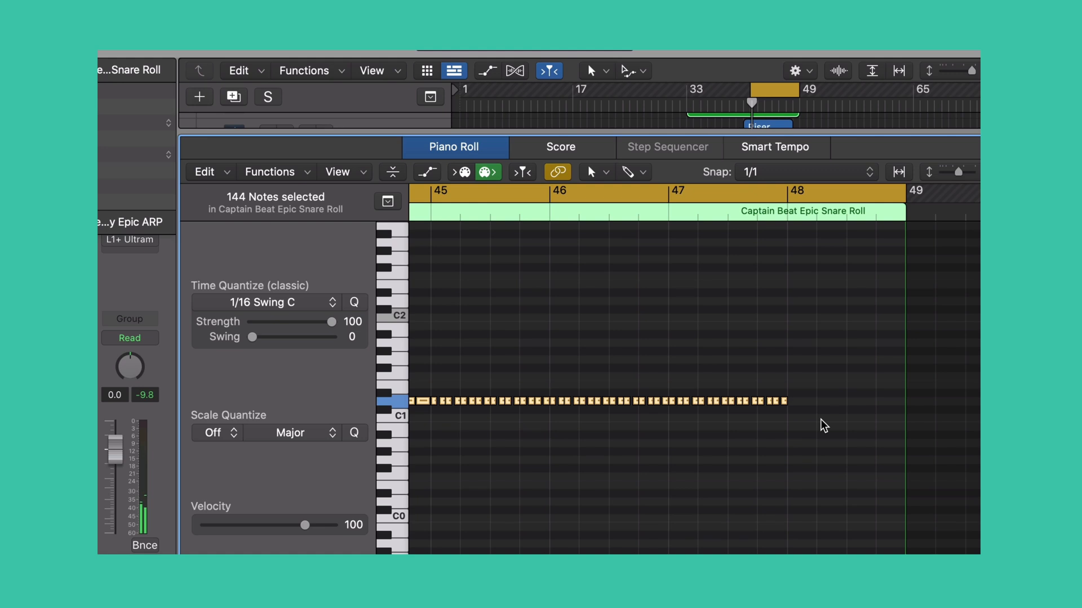
key(e)
scroll(586, 272, up, 2)
scroll(584, 266, up, 1)
Turn on playing music from the plugin for the Captain Beat Epic track and collapse the expanded drum lanes
click(371, 126)
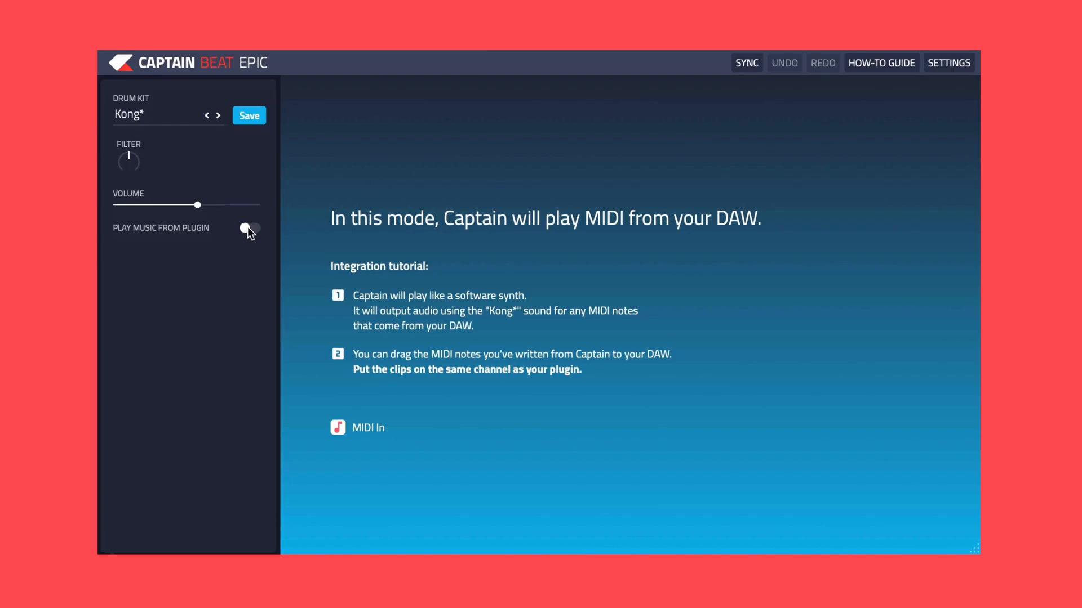
click(248, 228)
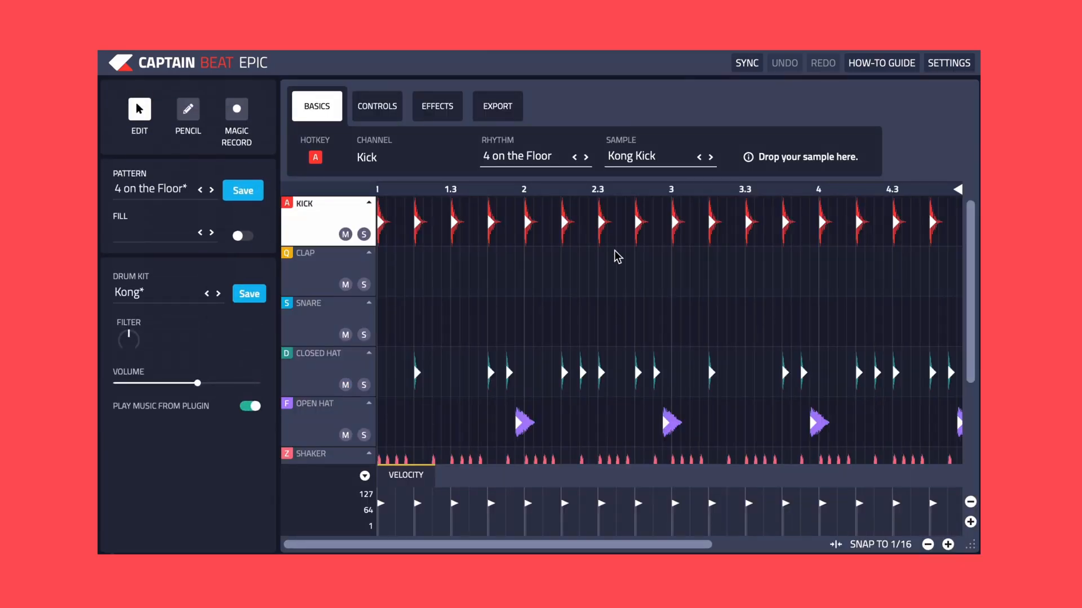
click(370, 203)
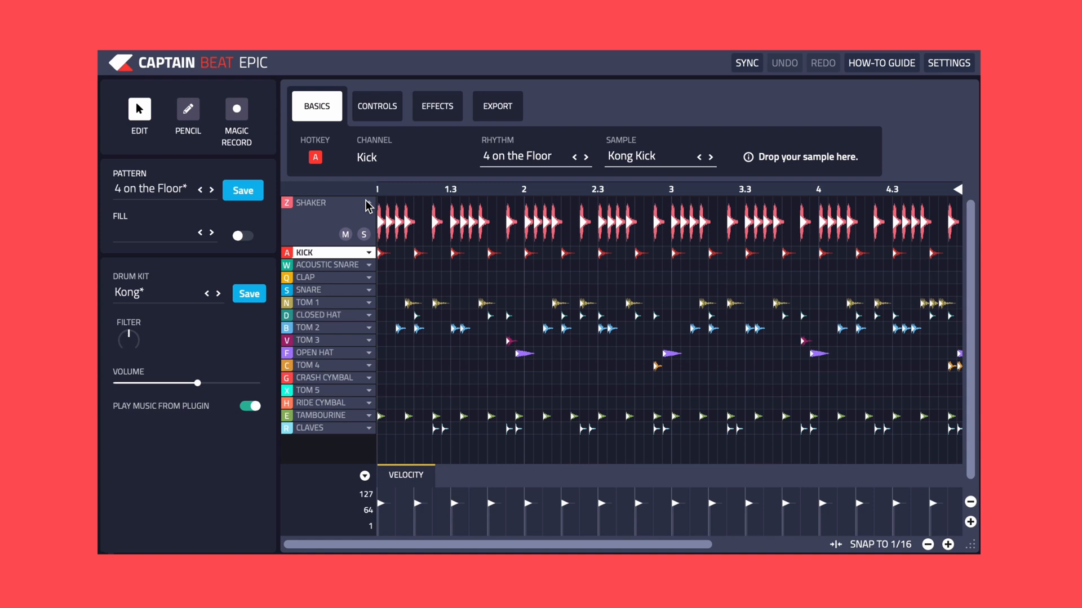
click(367, 205)
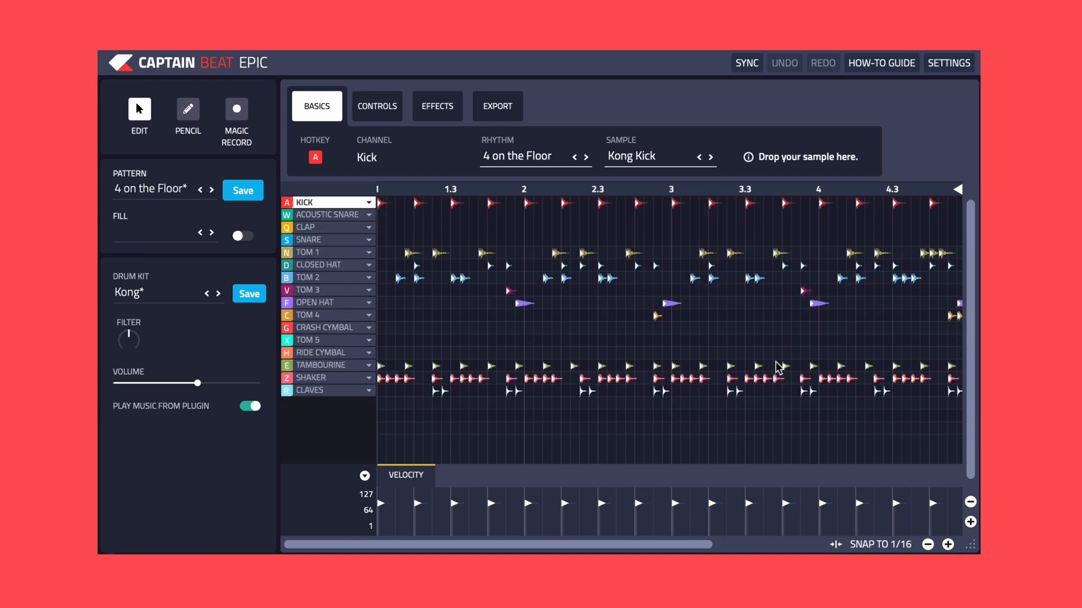
Try the Humanity fill in bar 4 of the drum pattern and turn it off again
scroll(777, 367, right, 3)
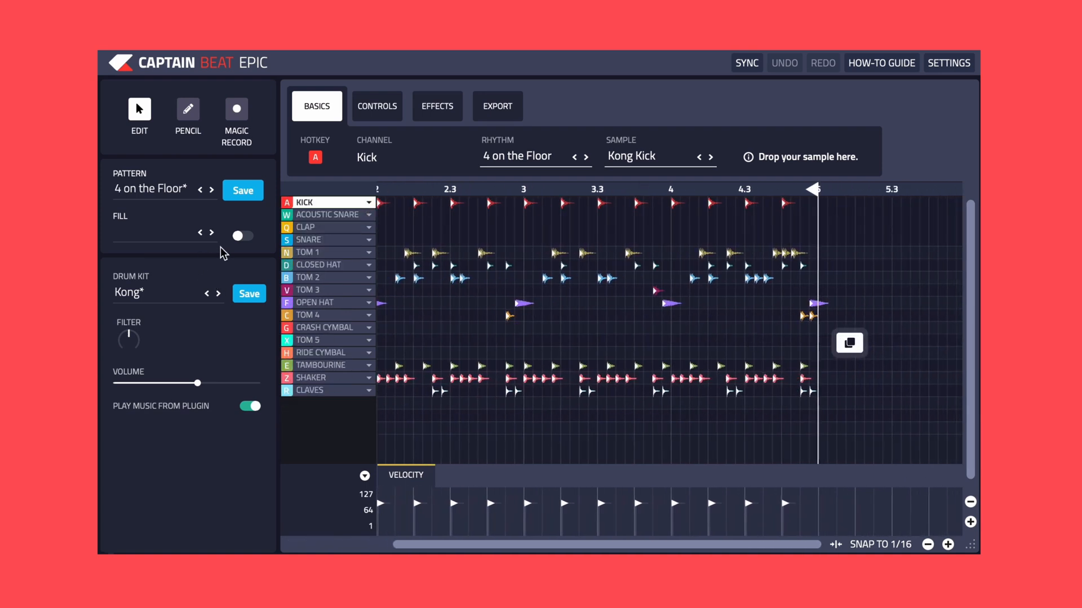
click(242, 238)
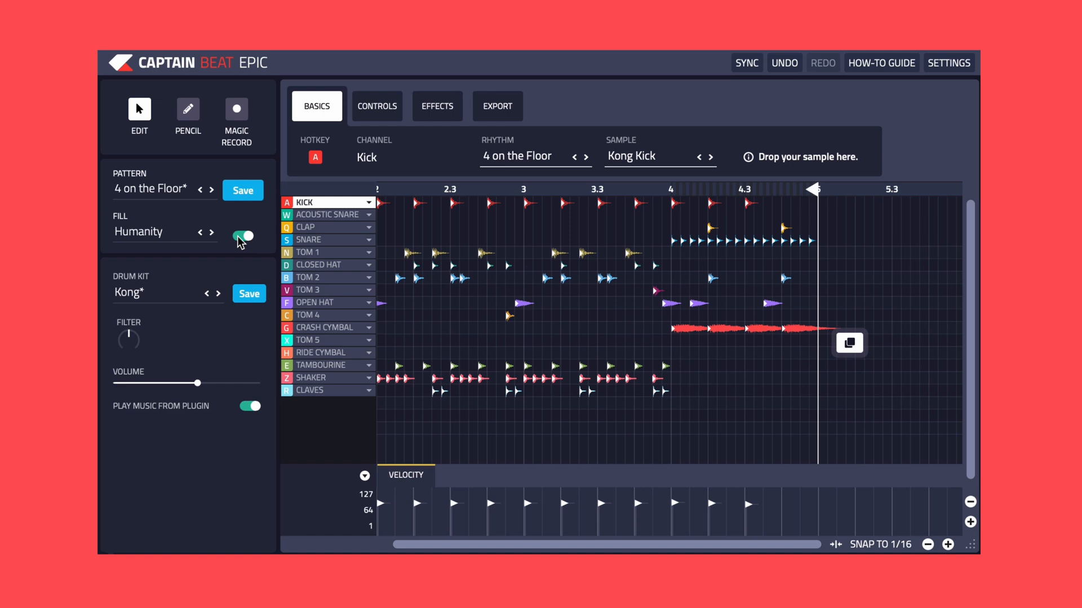
click(242, 237)
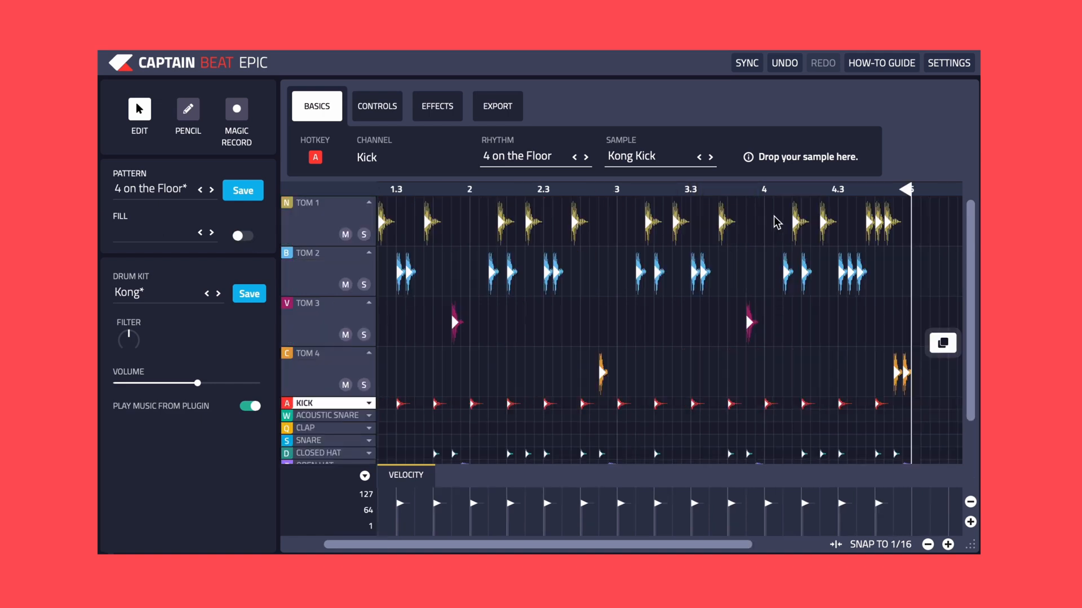
Try duplicating the bar 4 Tom 1 and Tom 2 hits one sixteenth note later, listen to the pattern, and undo
drag(773, 199, 909, 307)
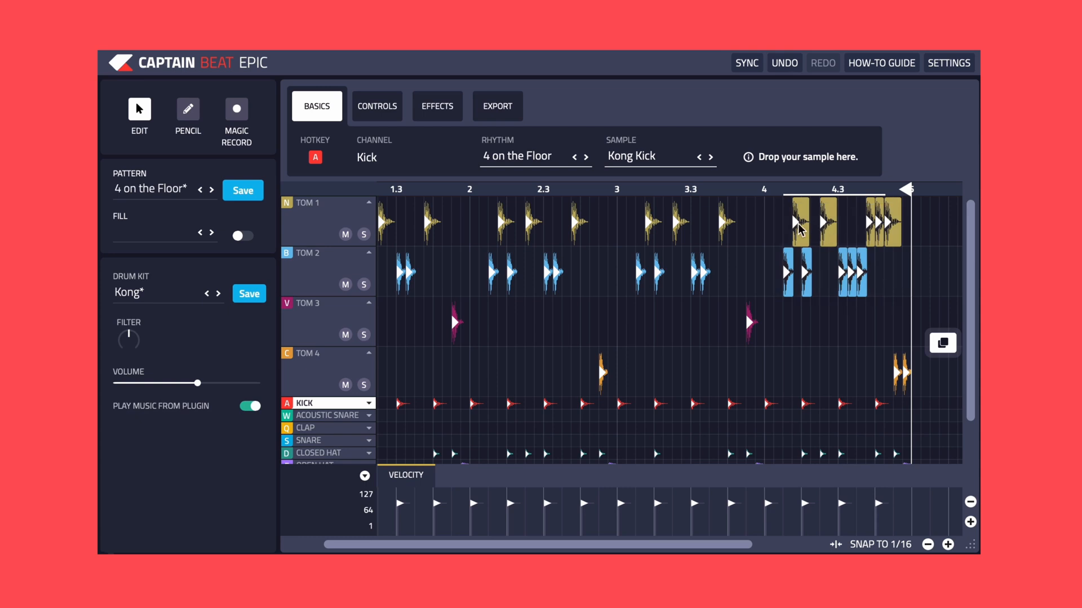
drag(796, 223, 809, 230)
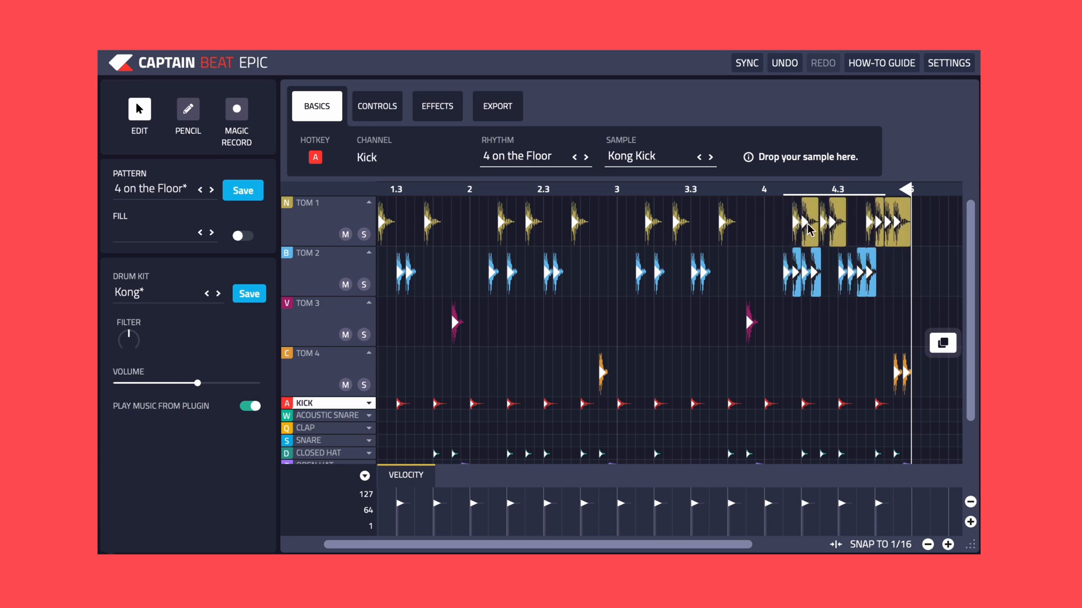
key(space)
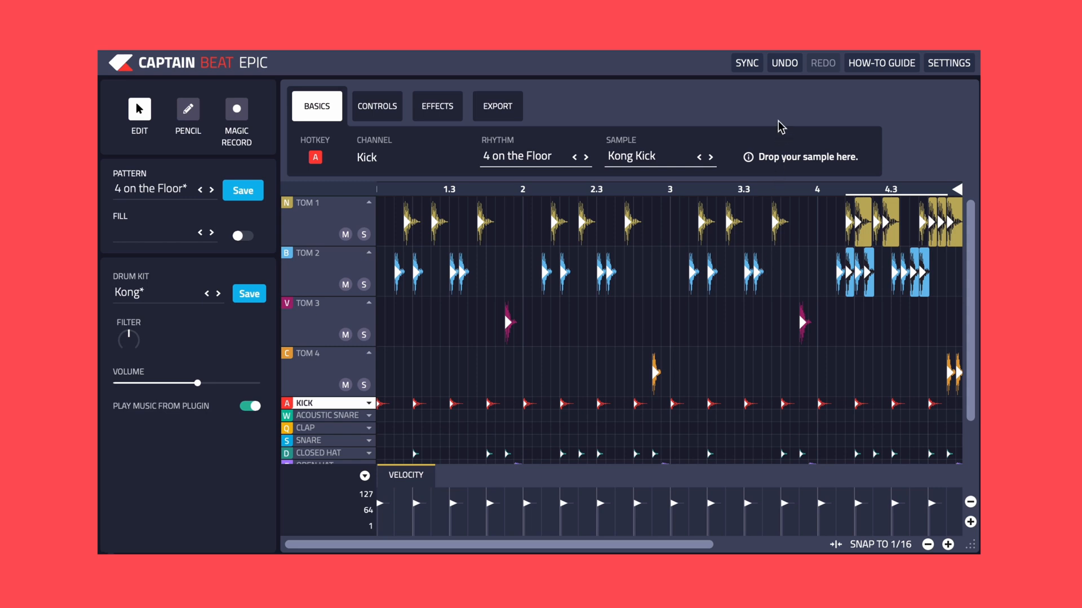
click(784, 66)
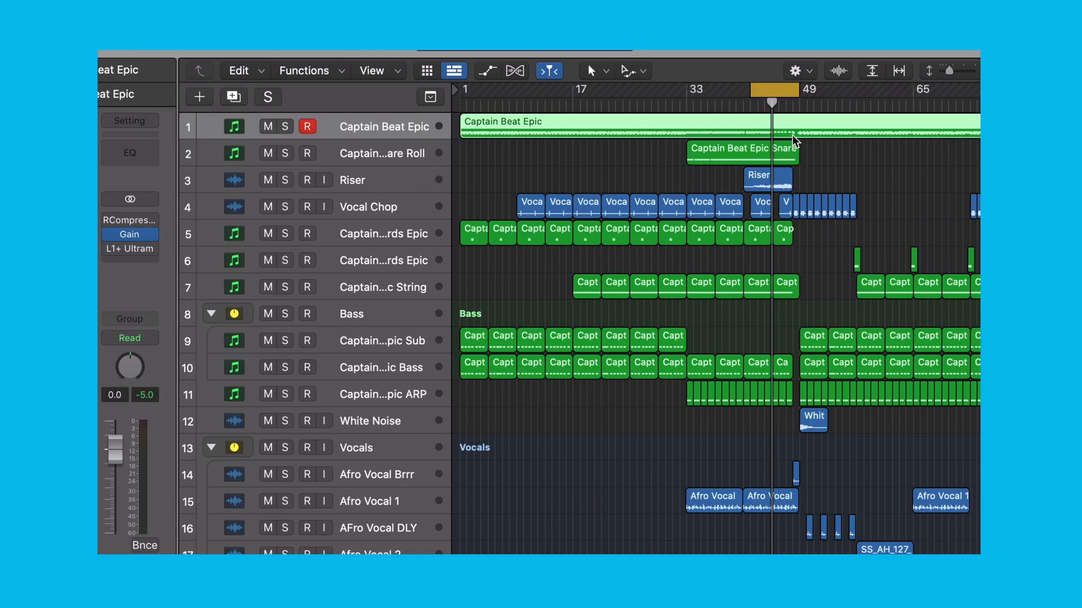
Open the Captain Beat Epic region's notes and set the time quantize to 1/16 Swing C
double_click(690, 129)
key(z)
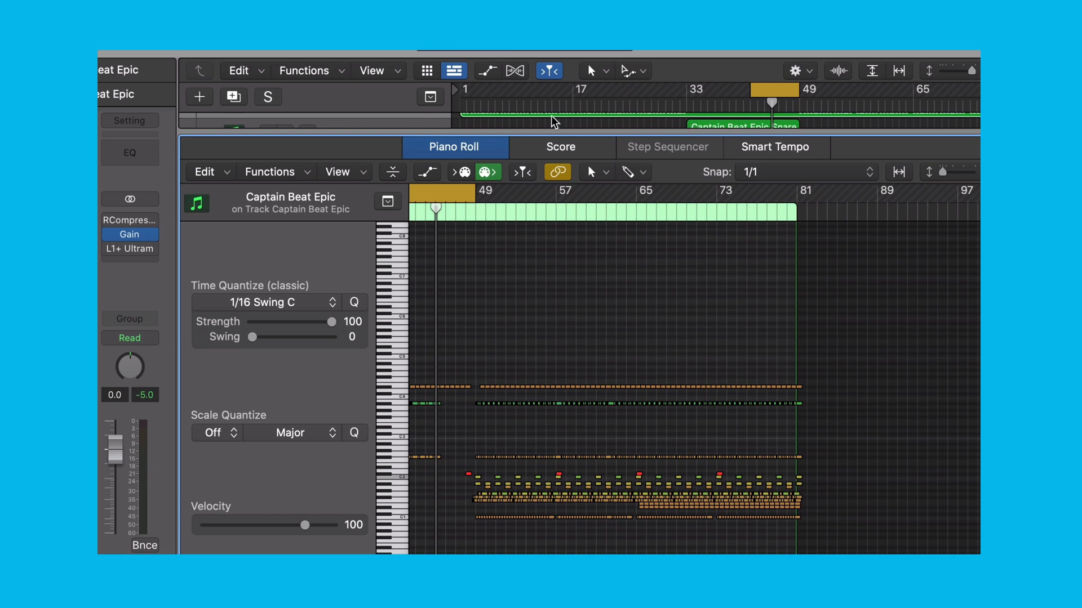
click(263, 303)
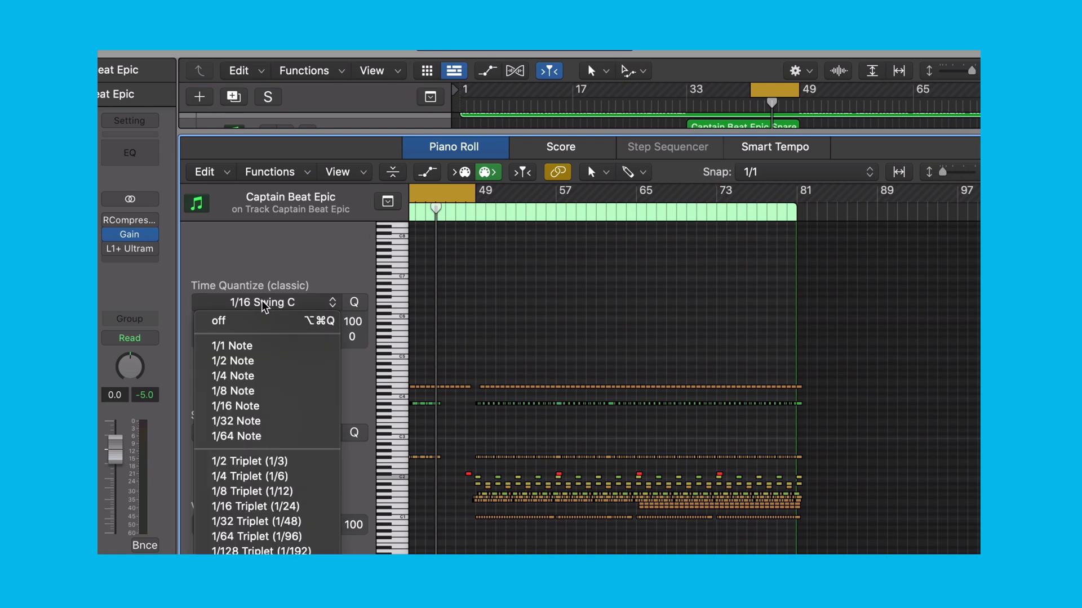
scroll(254, 396, down, 5)
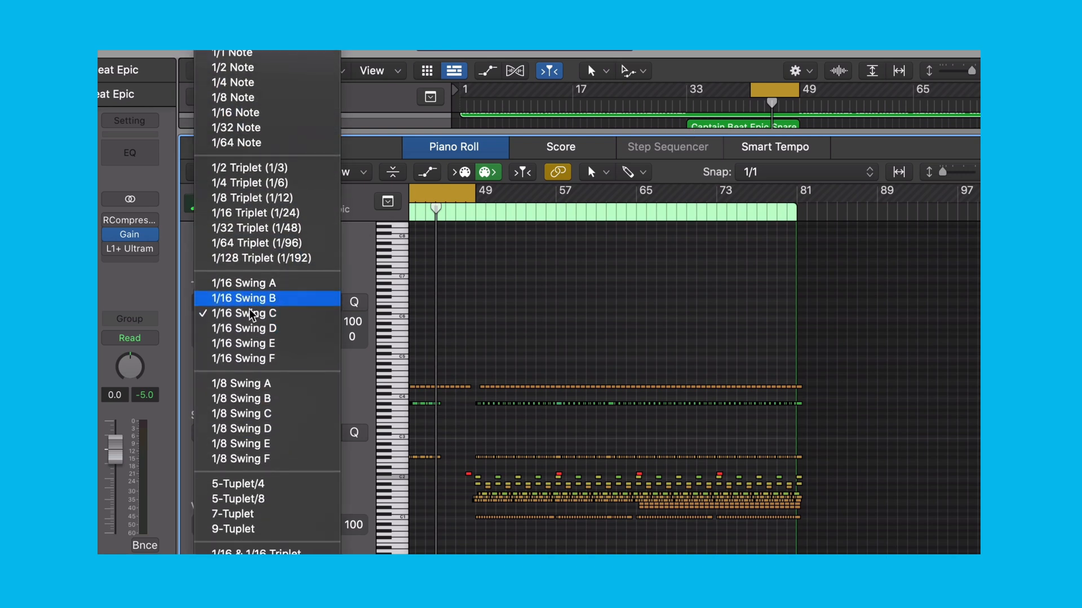
click(253, 313)
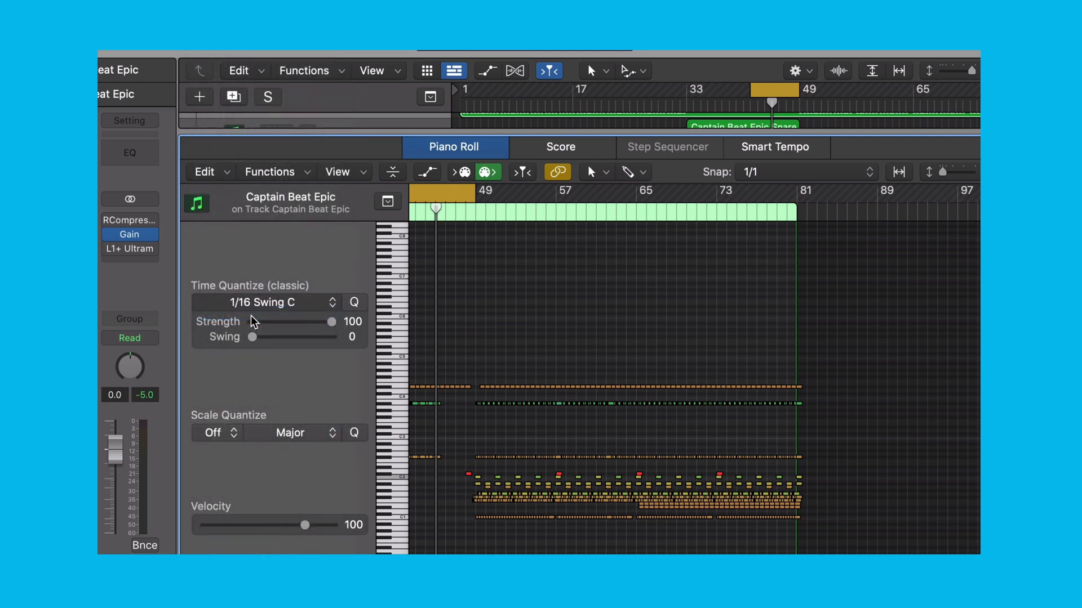
View the mixer channels briefly and return to the track arrangement
key(x)
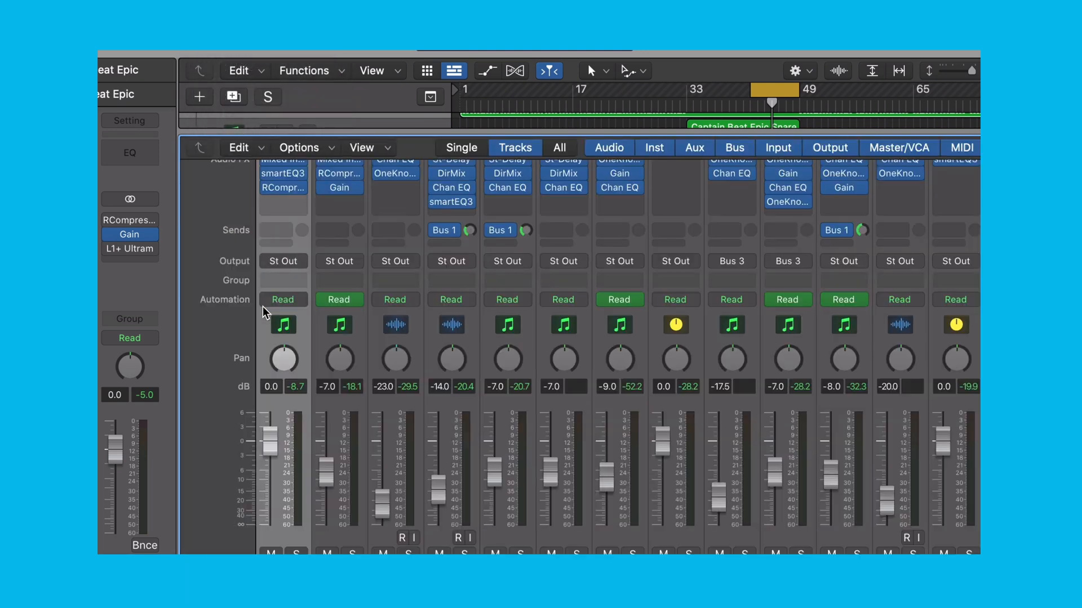
key(x)
scroll(596, 417, up, 1)
scroll(596, 416, up, 1)
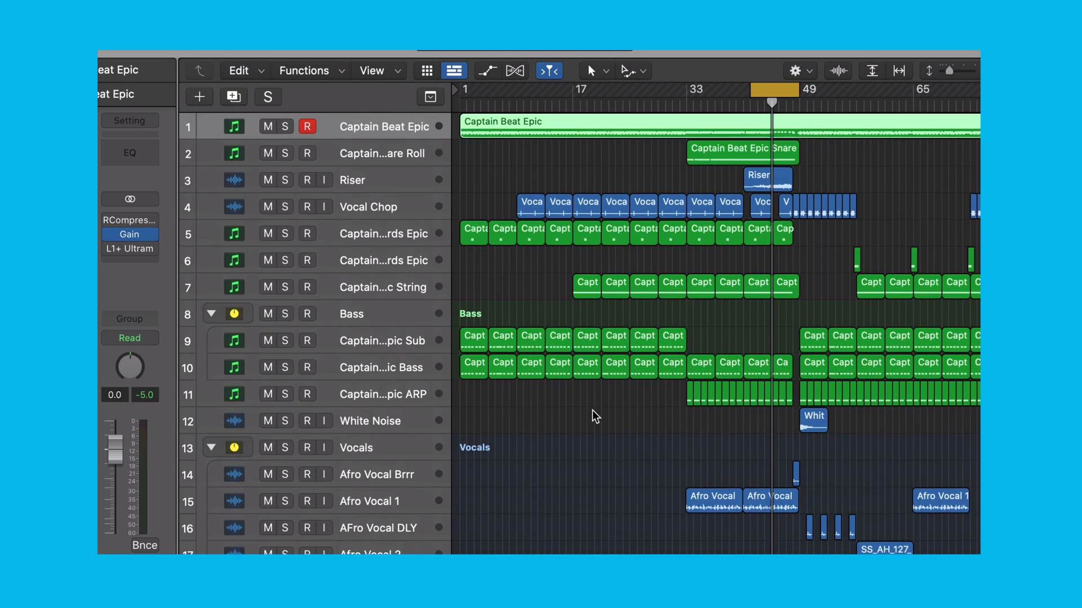